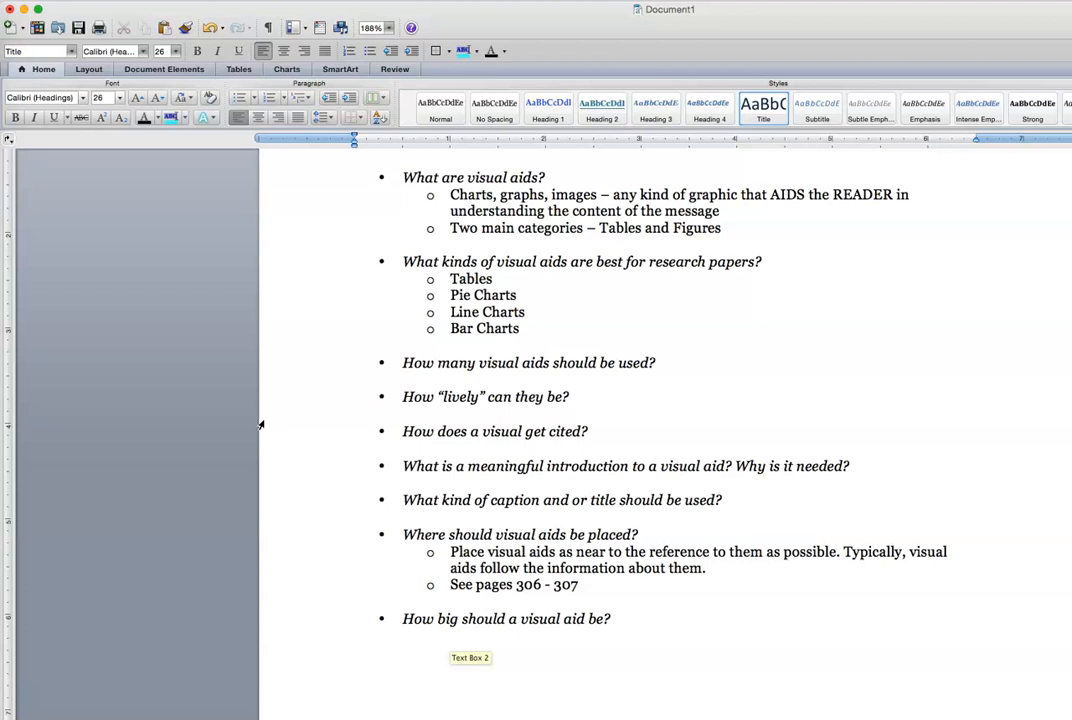
Insert a slash before 'or' so the caption question reads 'and /or title'
{"action": "left_click", "coordinate": [278, 414]}
{"action": "left_click", "coordinate": [278, 395]}
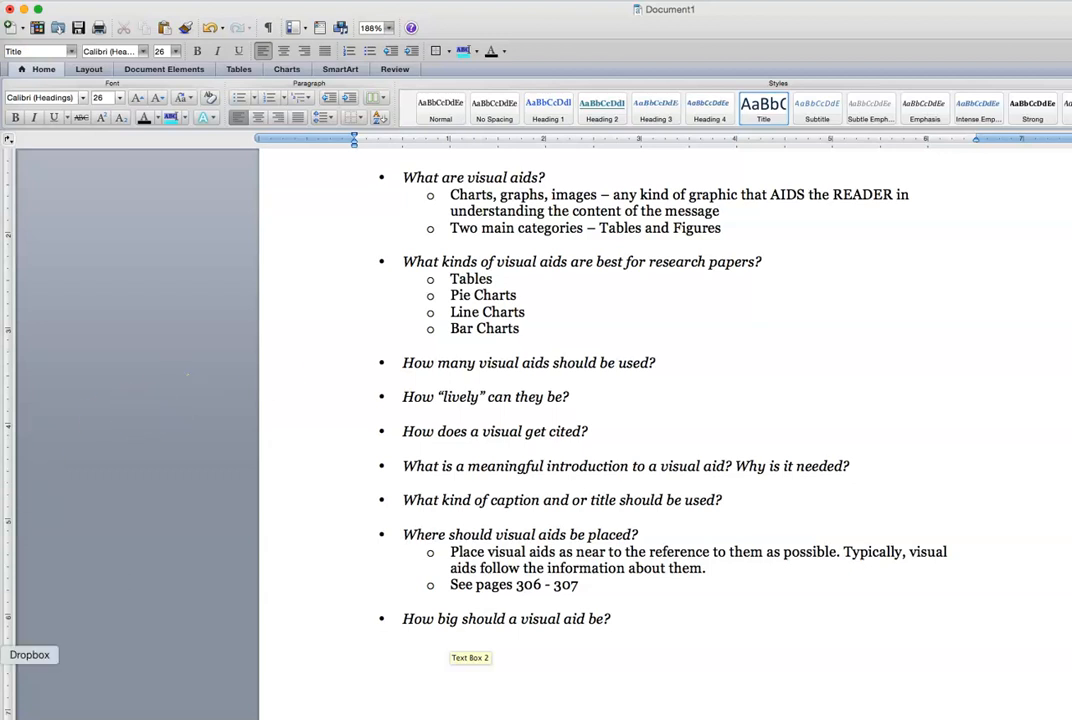
{"action": "left_click", "coordinate": [36, 694]}
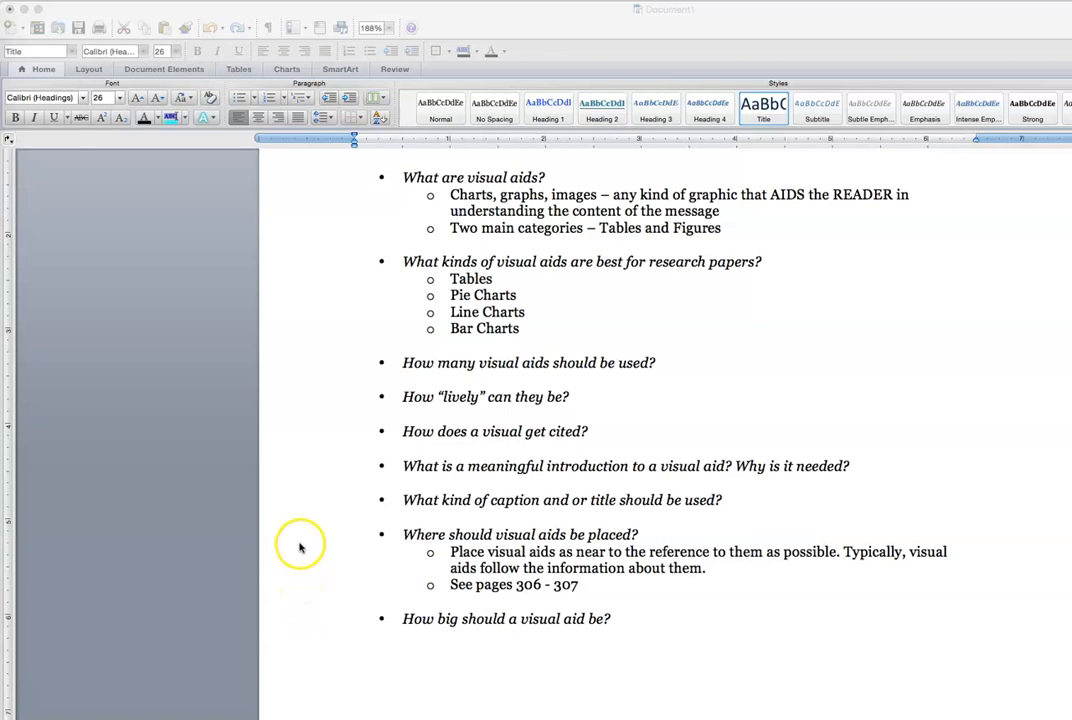
{"action": "left_click", "coordinate": [572, 500]}
{"action": "double_click", "coordinate": [572, 500]}
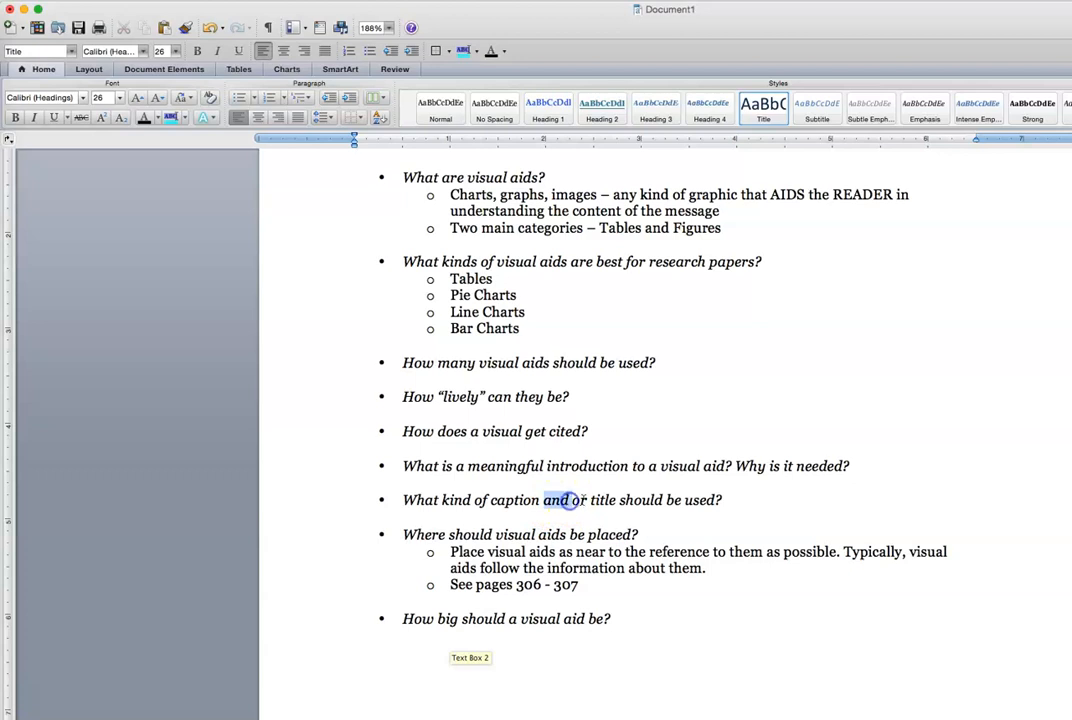
{"action": "left_click", "coordinate": [578, 500]}
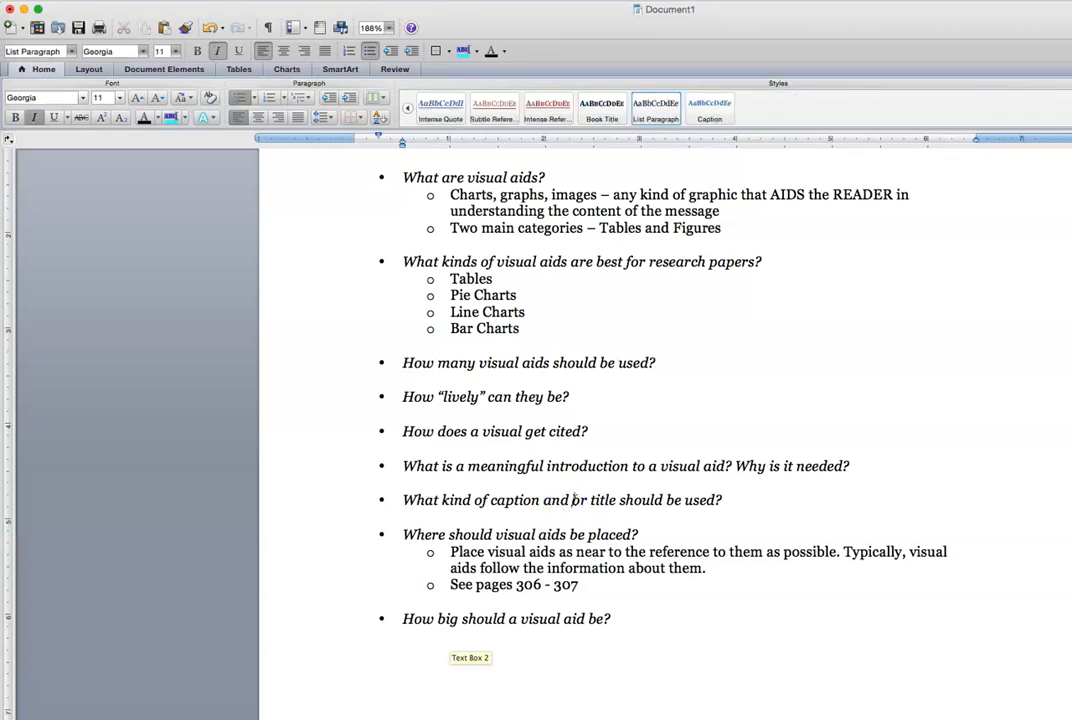
{"action": "type", "text": "/"}
{"action": "left_click", "coordinate": [587, 591]}
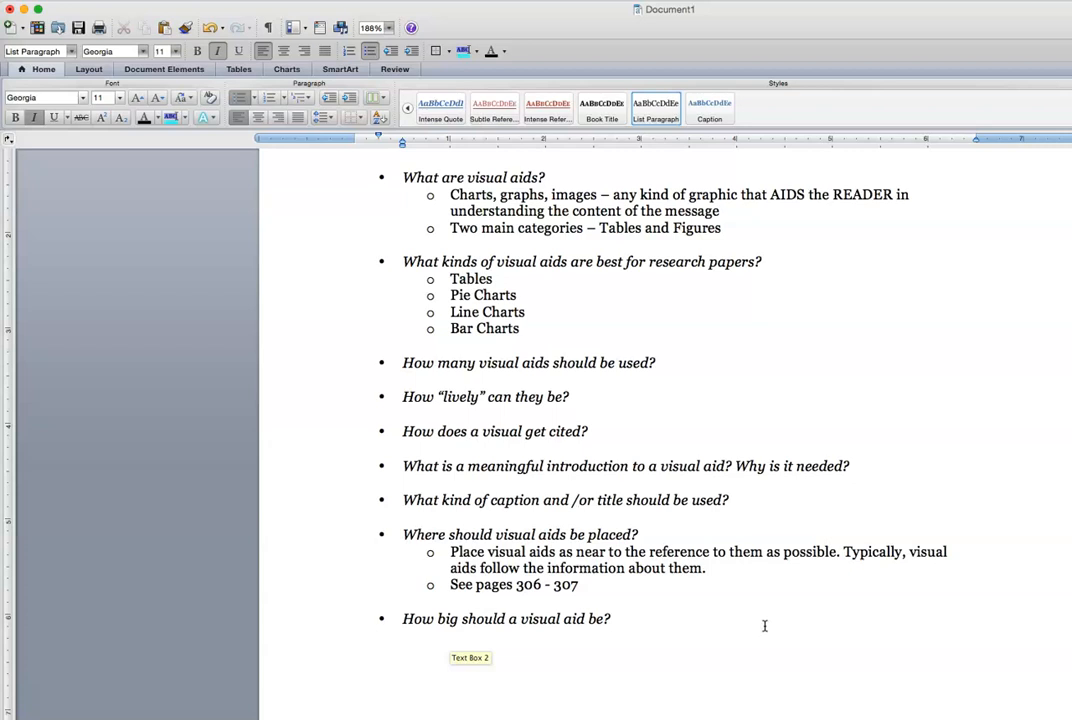
Scroll down to the MPM Entertainment income table and select its column-heading row
{"action": "scroll", "coordinate": [764, 626], "scroll_direction": "down", "scroll_amount": 3}
{"action": "scroll", "coordinate": [762, 626], "scroll_direction": "down", "scroll_amount": 3}
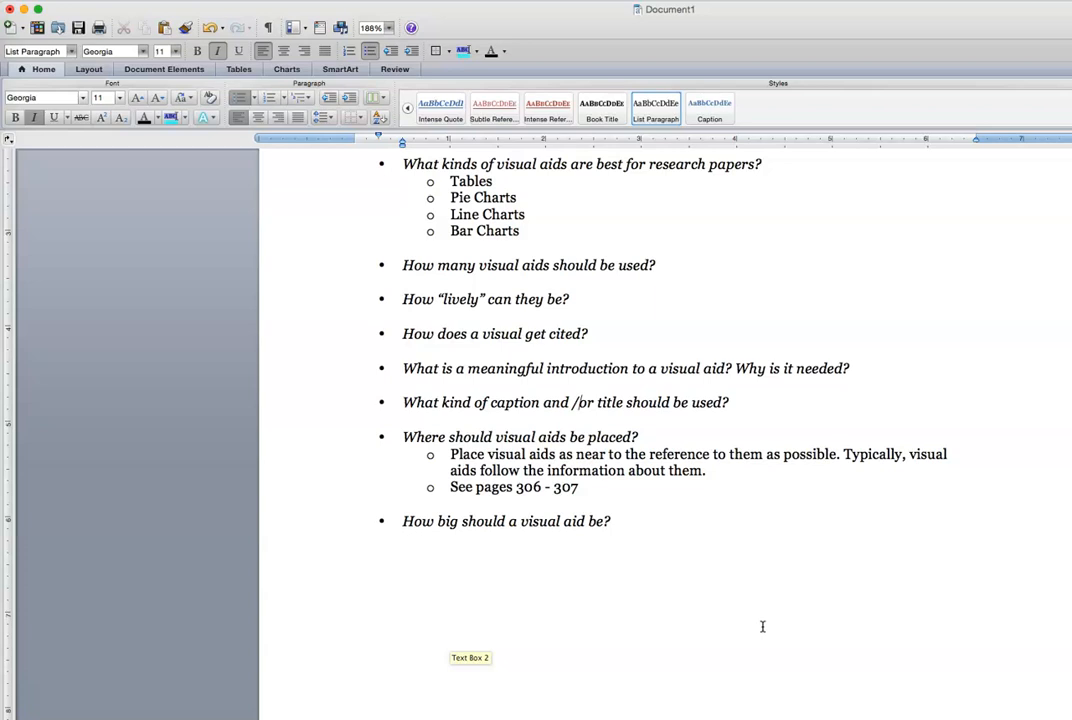
{"action": "scroll", "coordinate": [762, 626], "scroll_direction": "down", "scroll_amount": 3}
{"action": "scroll", "coordinate": [762, 626], "scroll_direction": "down", "scroll_amount": 10}
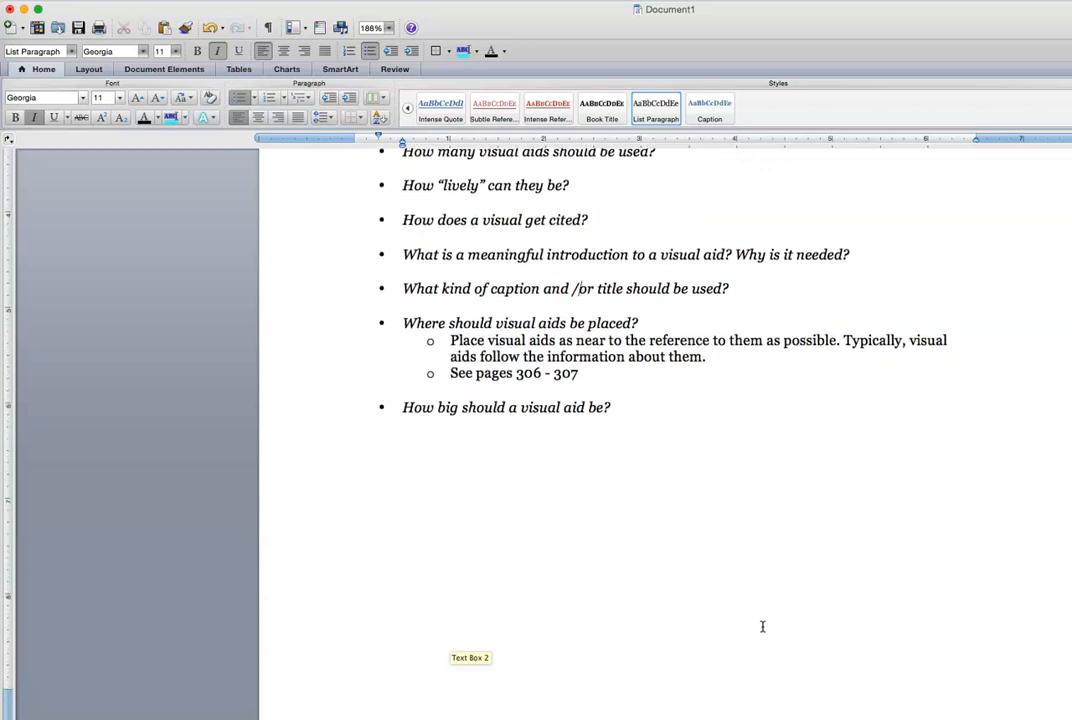
{"action": "scroll", "coordinate": [762, 626], "scroll_direction": "down", "scroll_amount": 18}
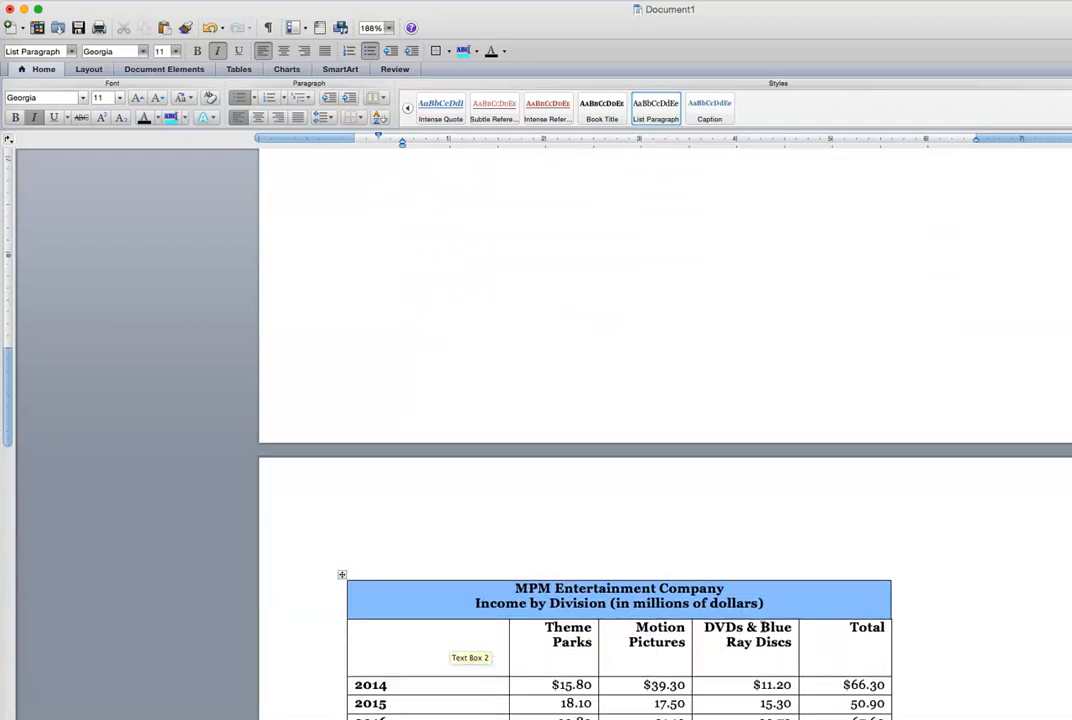
{"action": "scroll", "coordinate": [762, 626], "scroll_direction": "down", "scroll_amount": 4}
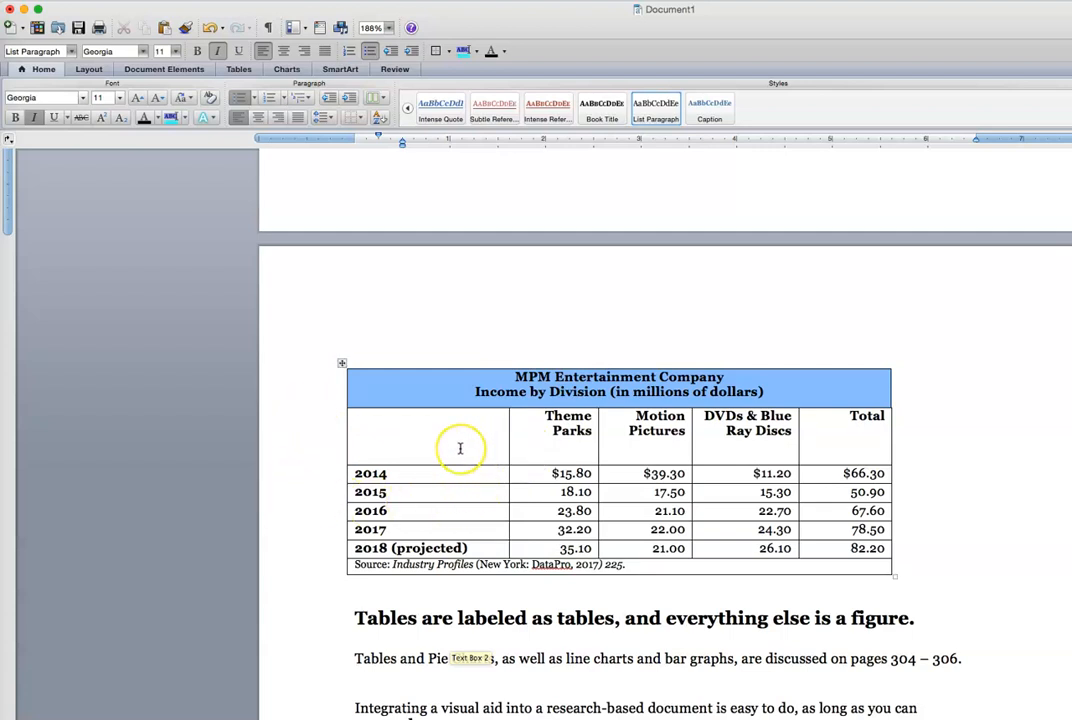
{"action": "left_click", "coordinate": [335, 436]}
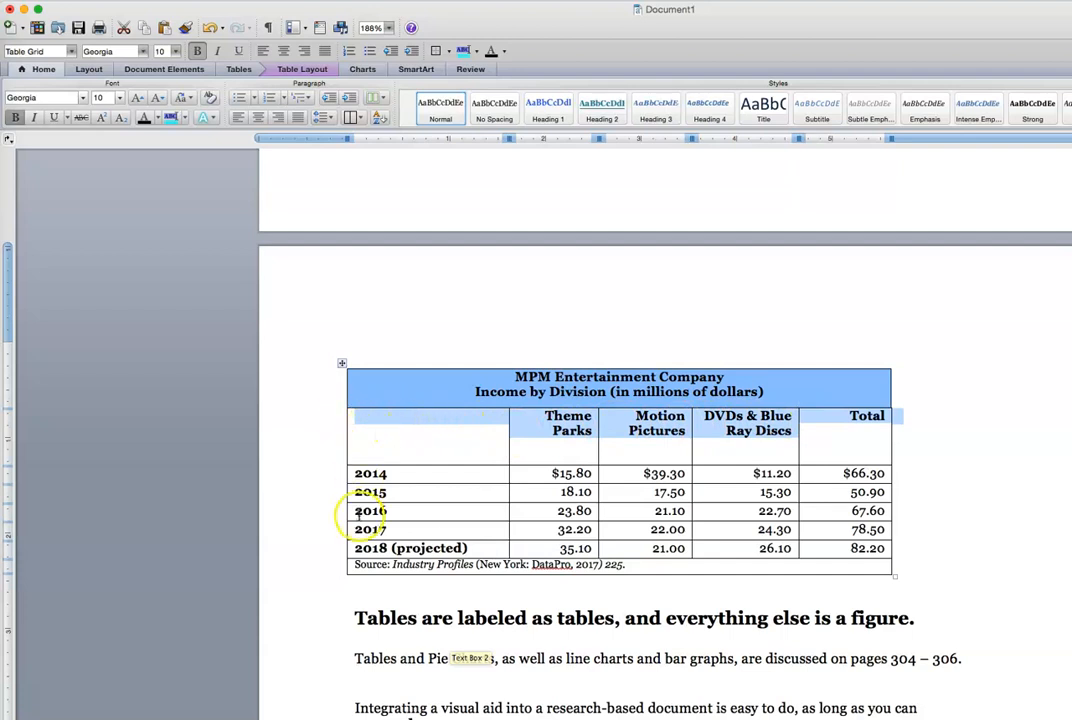
{"action": "left_click_drag", "start_coordinate": [372, 567], "coordinate": [353, 466]}
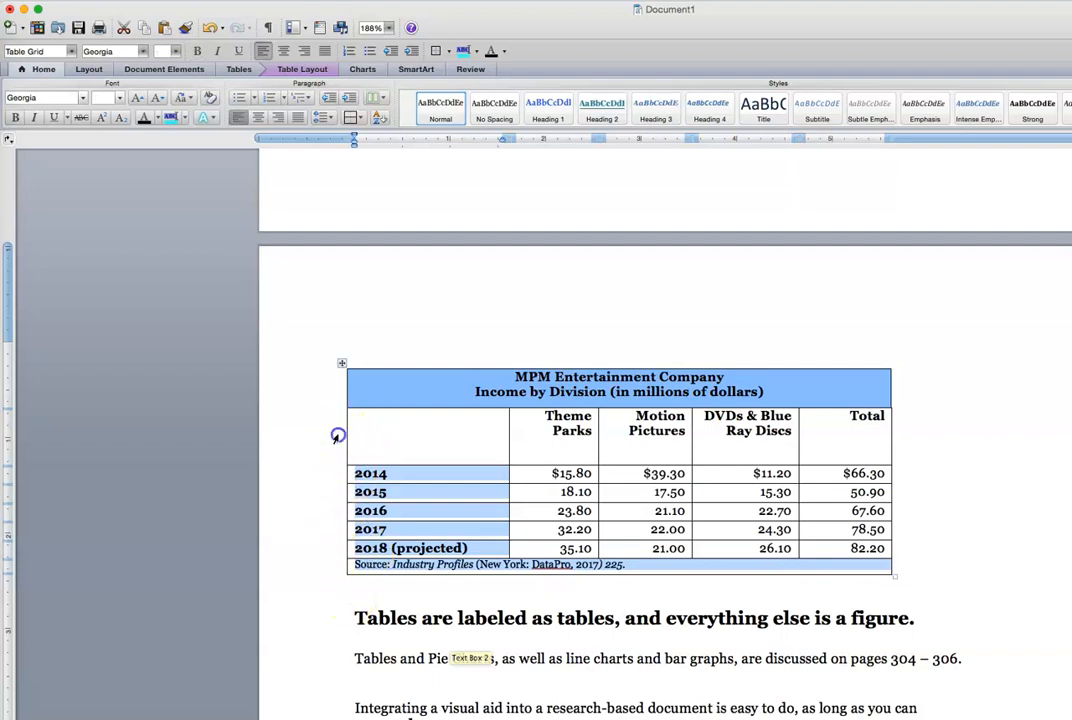
{"action": "left_click", "coordinate": [337, 434]}
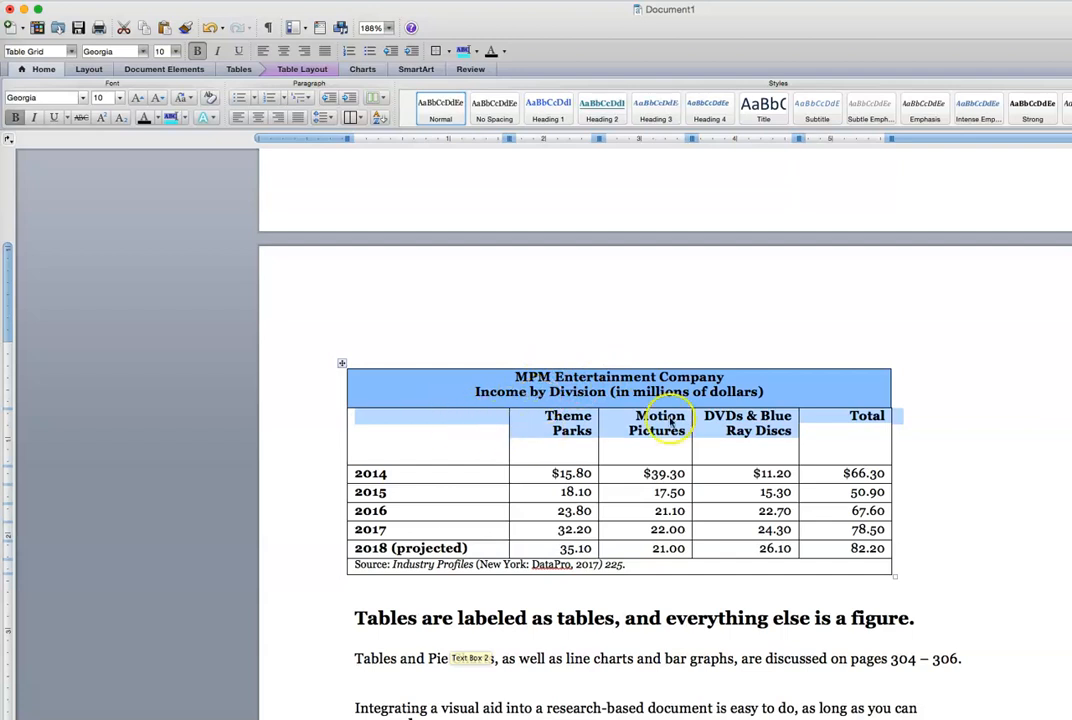
{"action": "left_click", "coordinate": [768, 391]}
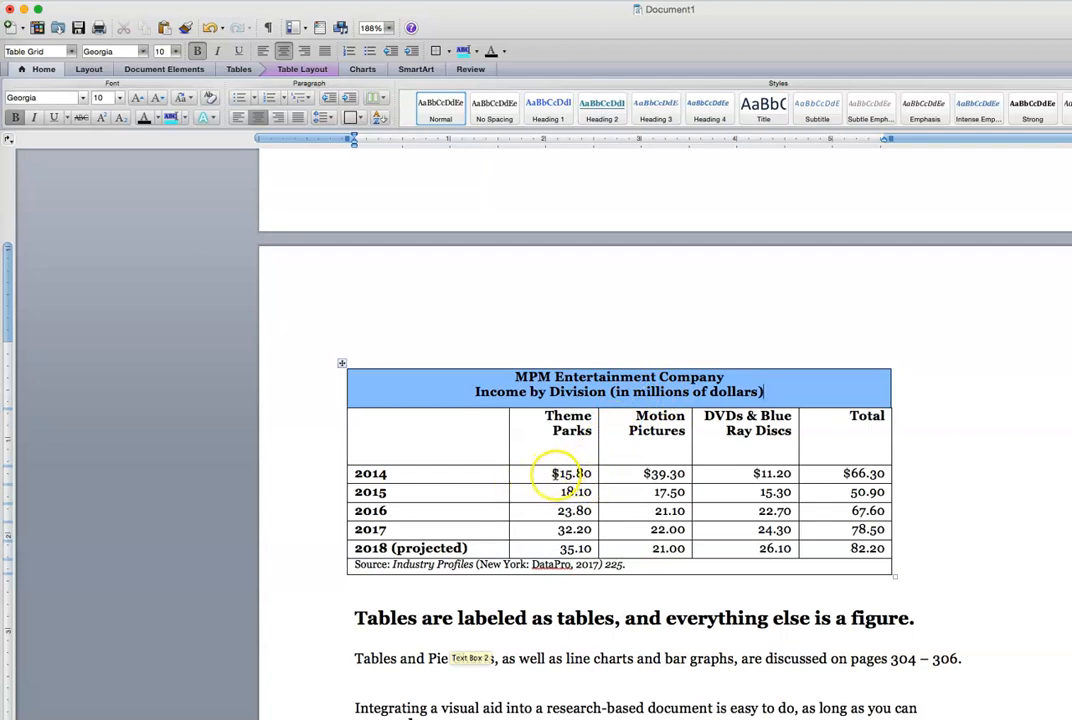
{"action": "double_click", "coordinate": [554, 474]}
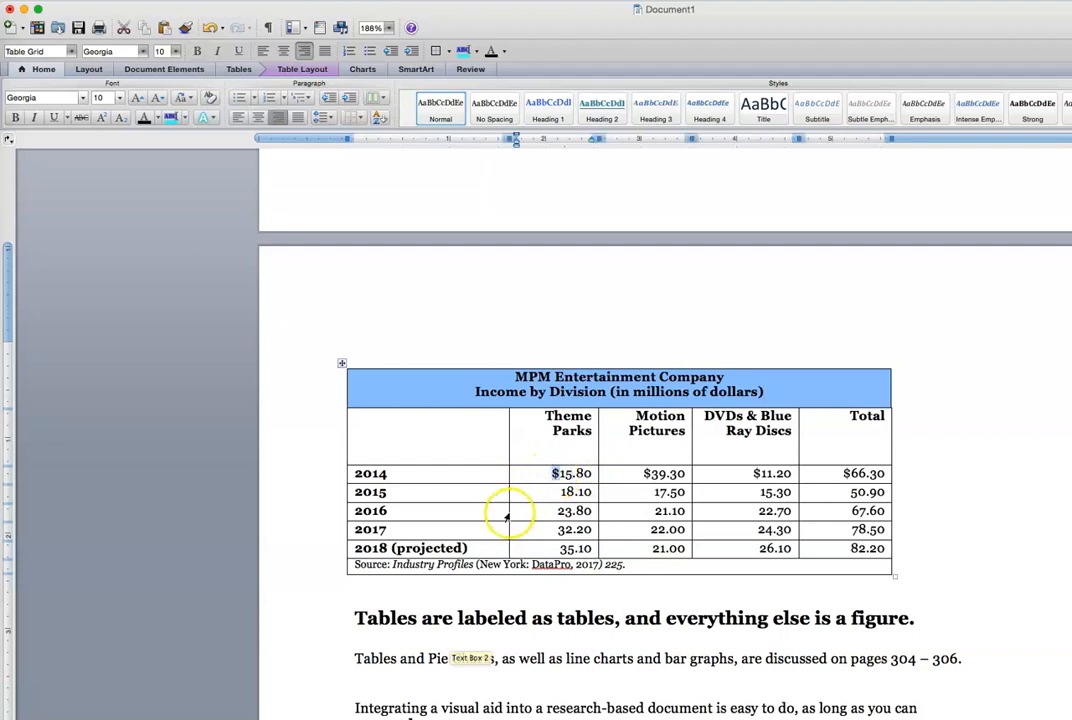
{"action": "left_click", "coordinate": [556, 492]}
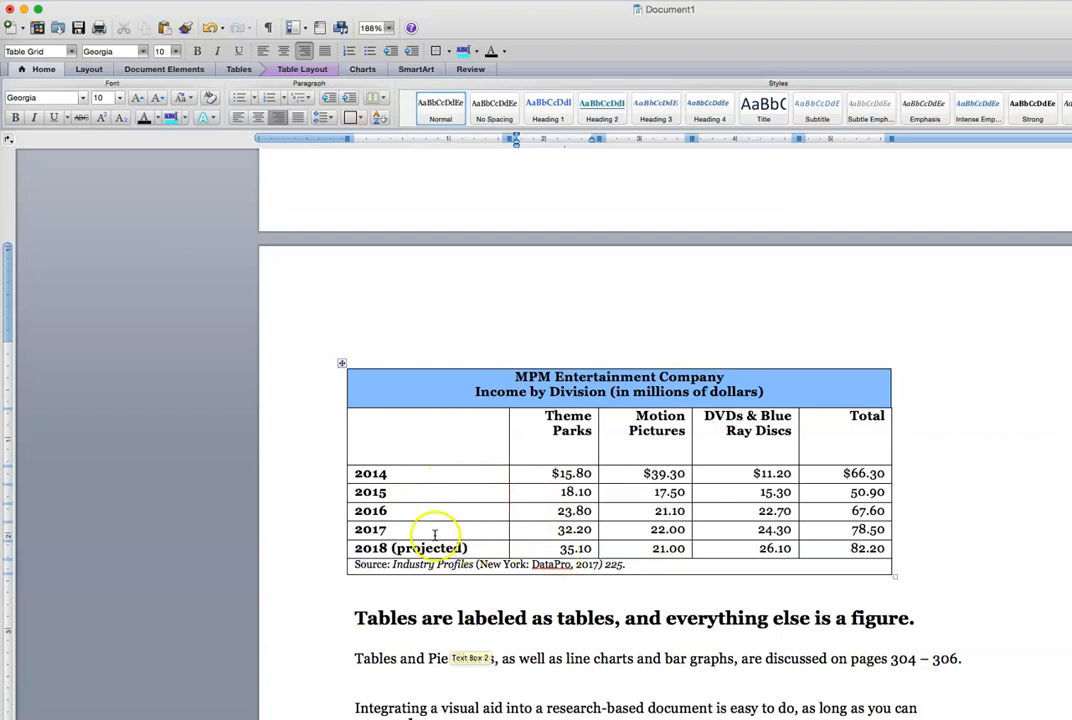
Select the whole MPM income table, from the source line up to the header row
{"action": "left_click", "coordinate": [320, 562]}
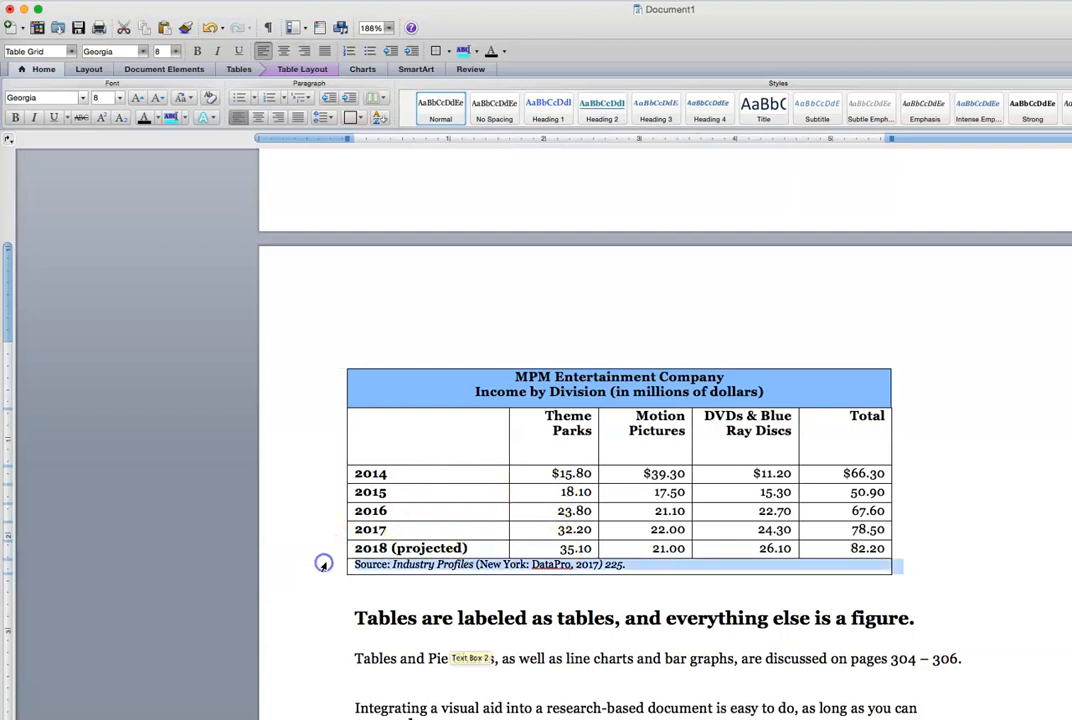
{"action": "left_click", "coordinate": [635, 567]}
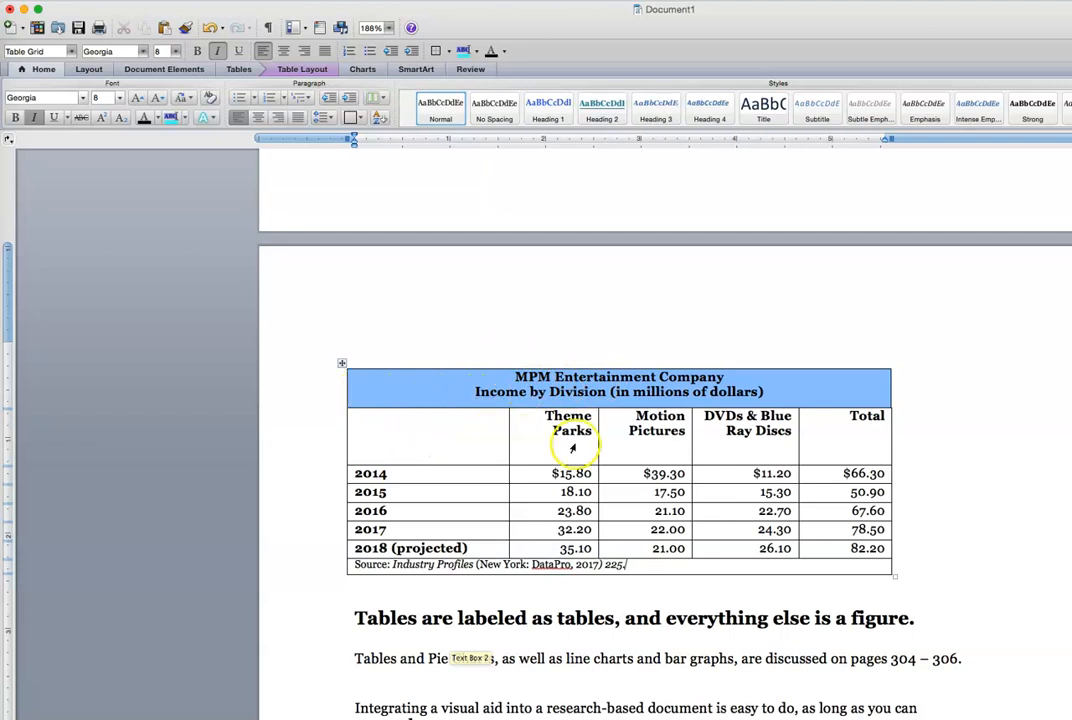
{"action": "left_click_drag", "start_coordinate": [648, 566], "coordinate": [332, 382]}
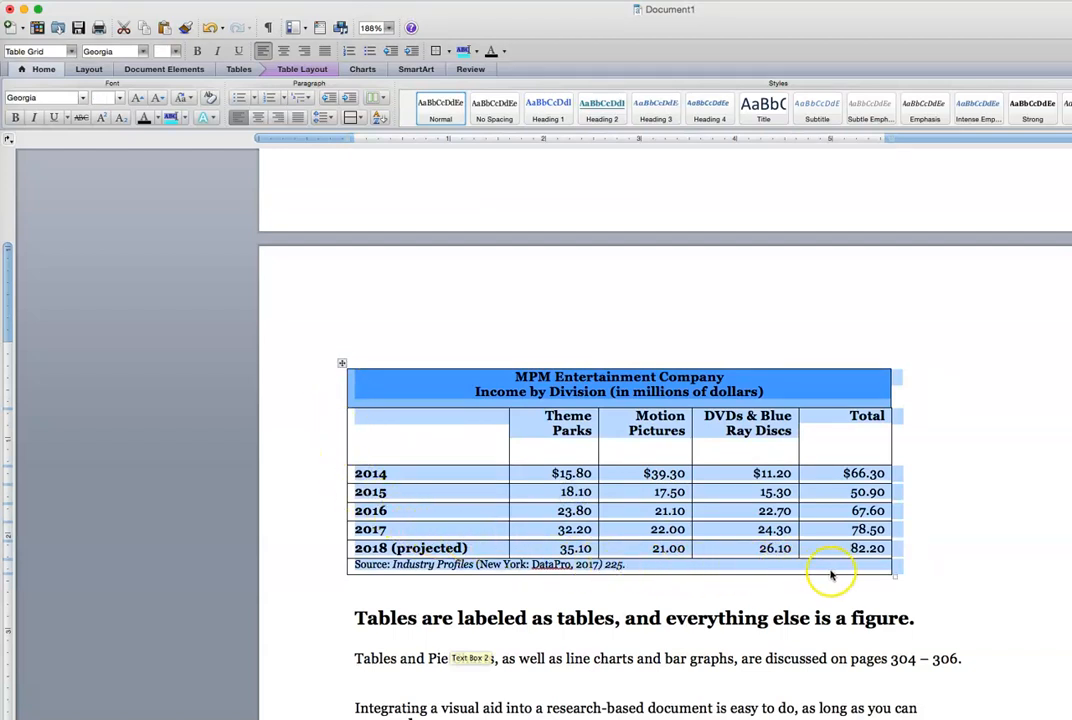
Caption the table 'Table 1 - Income by Division 2014 - 2018' with label Table, positioned above
{"action": "right_click", "coordinate": [829, 534]}
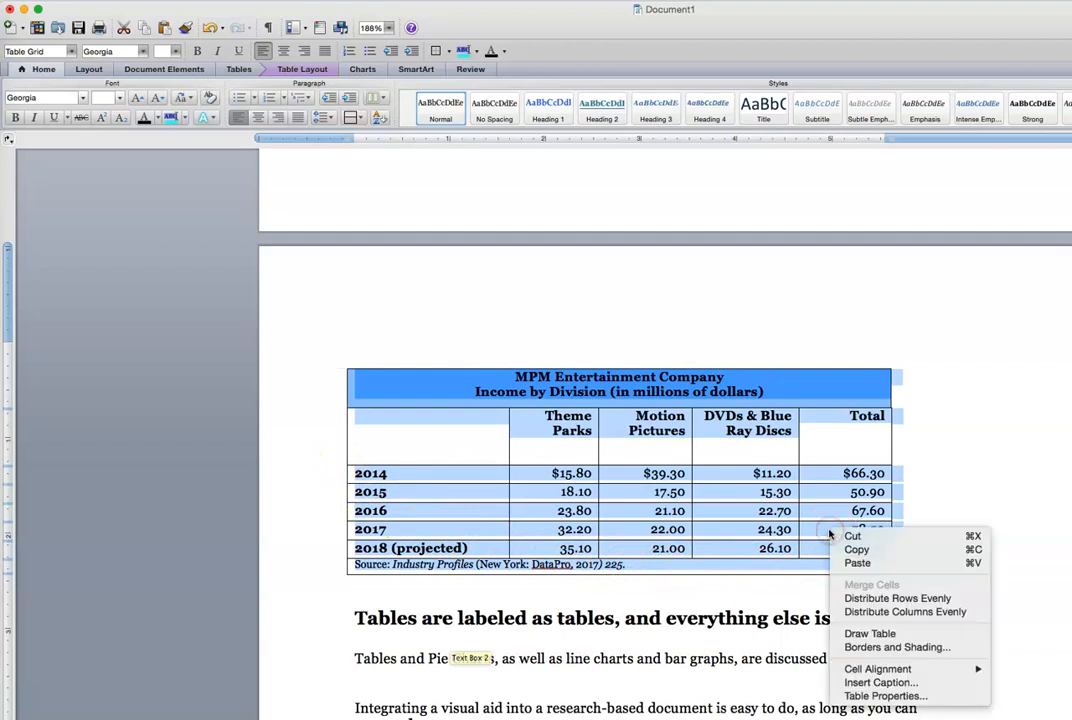
{"action": "left_click", "coordinate": [870, 684]}
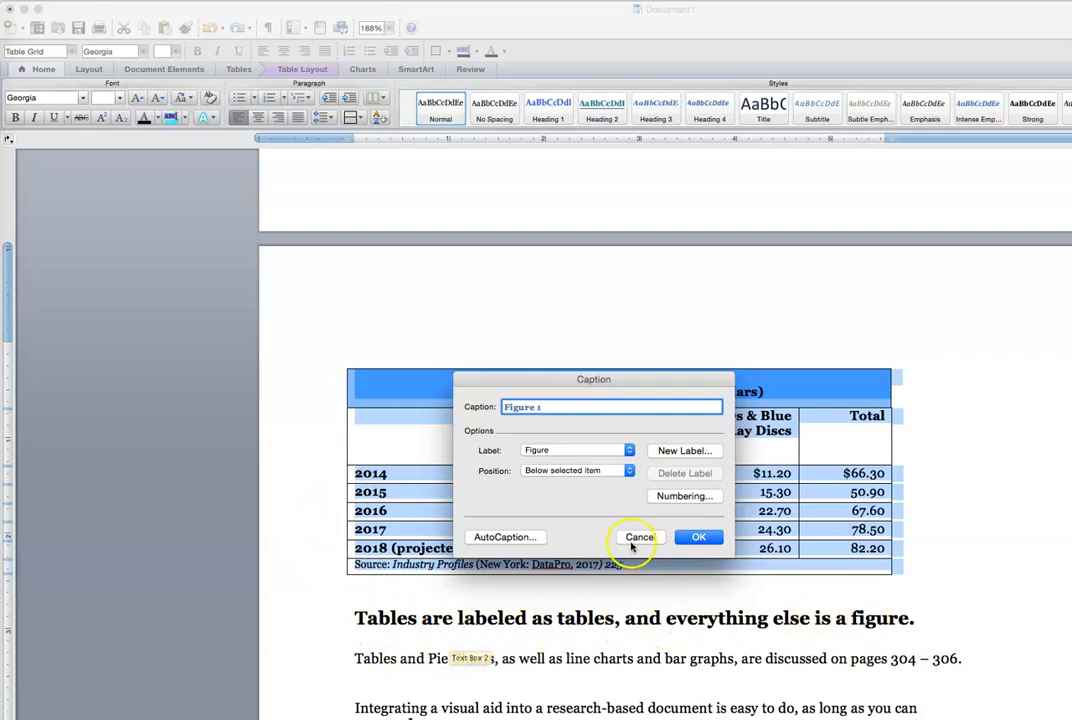
{"action": "left_click", "coordinate": [629, 452]}
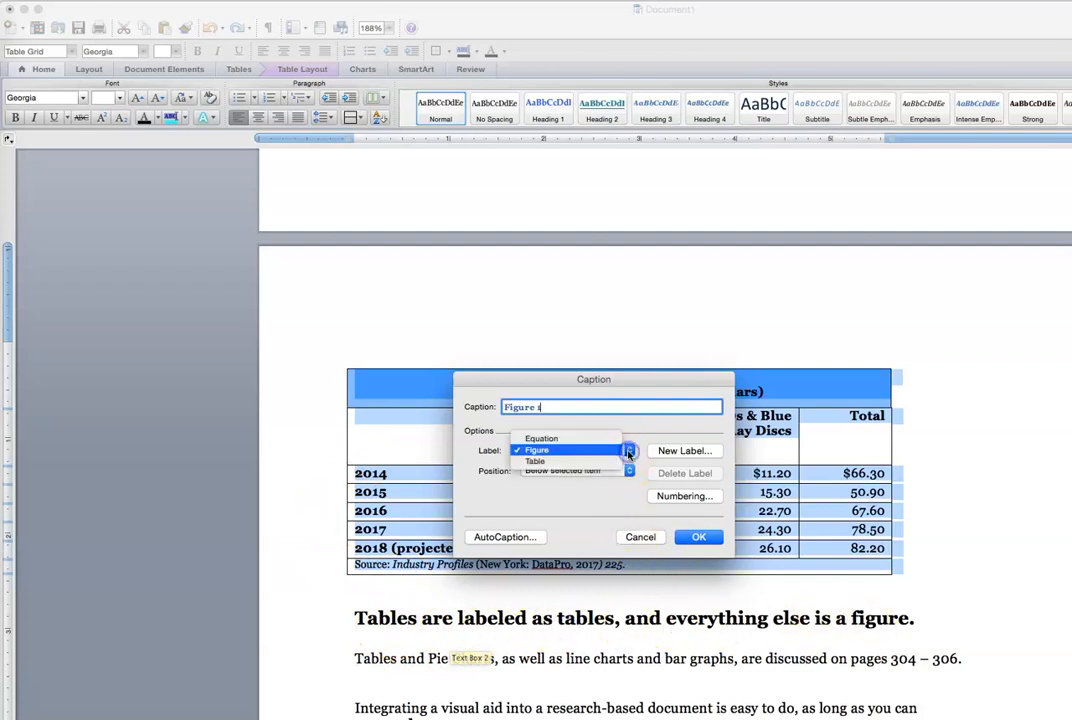
{"action": "left_click", "coordinate": [614, 465]}
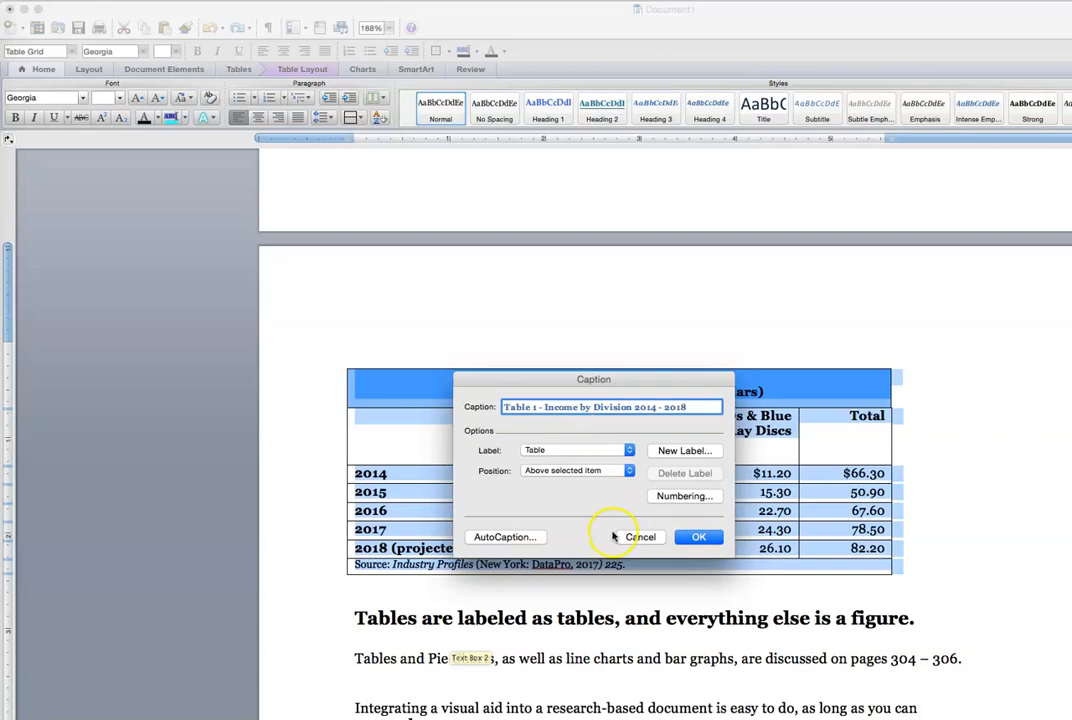
{"action": "left_click", "coordinate": [699, 537]}
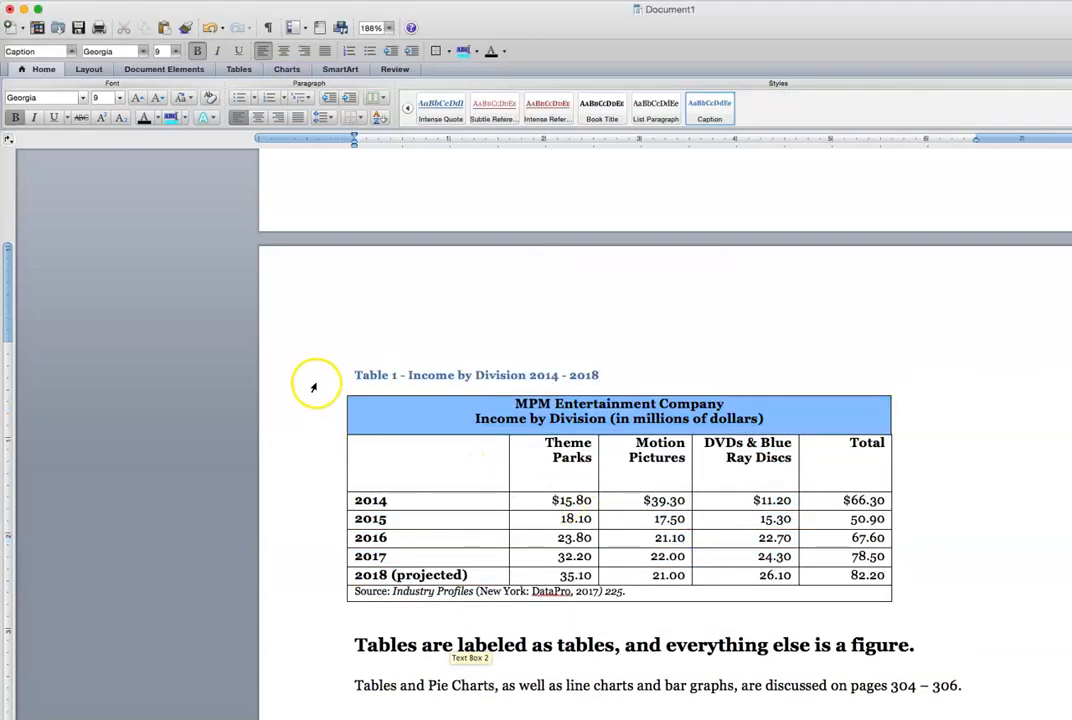
{"action": "scroll", "coordinate": [292, 482], "scroll_direction": "down", "scroll_amount": 1}
{"action": "scroll", "coordinate": [293, 483], "scroll_direction": "down", "scroll_amount": 2}
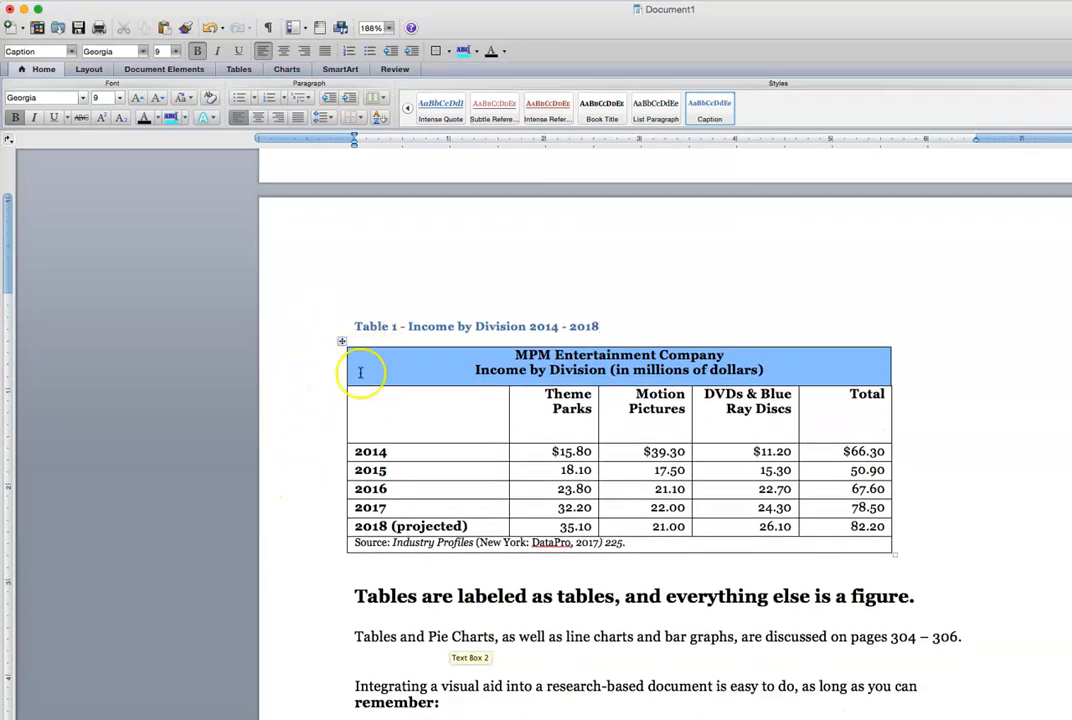
{"action": "left_click", "coordinate": [320, 327]}
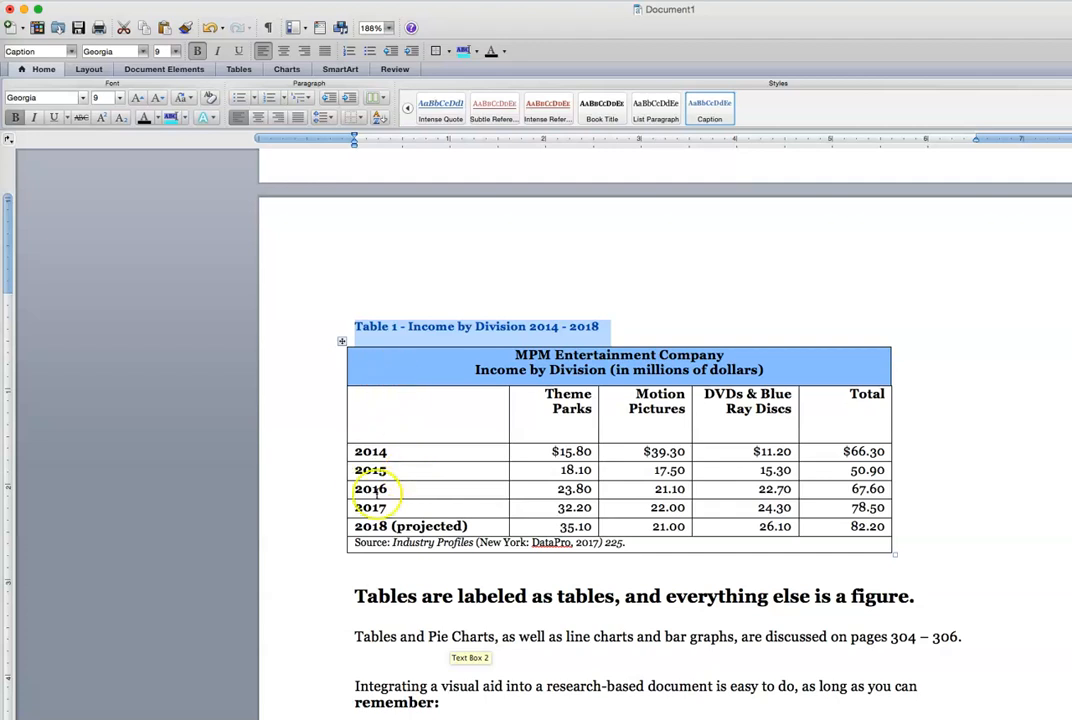
{"action": "left_click", "coordinate": [297, 507]}
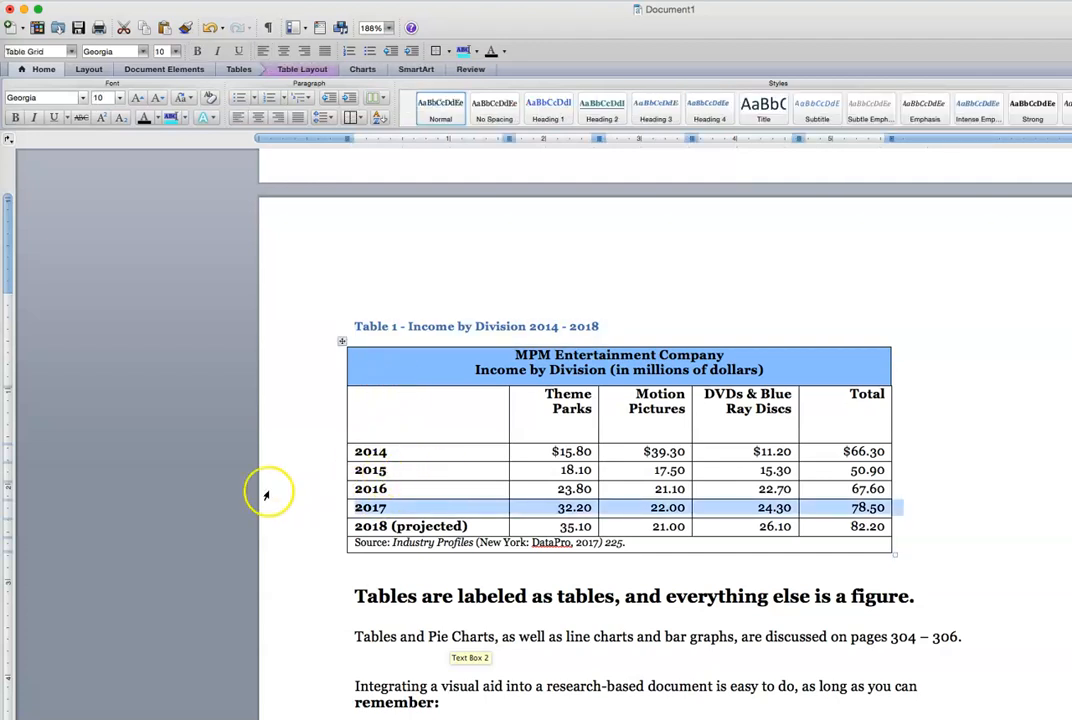
Scroll down to the 2017 MPM Income by Division pie chart and place the cursor beside it
{"action": "left_click", "coordinate": [266, 525]}
{"action": "scroll", "coordinate": [295, 543], "scroll_direction": "down", "scroll_amount": 3}
{"action": "scroll", "coordinate": [295, 545], "scroll_direction": "down", "scroll_amount": 2}
{"action": "scroll", "coordinate": [295, 545], "scroll_direction": "down", "scroll_amount": 3}
{"action": "left_click", "coordinate": [481, 449]}
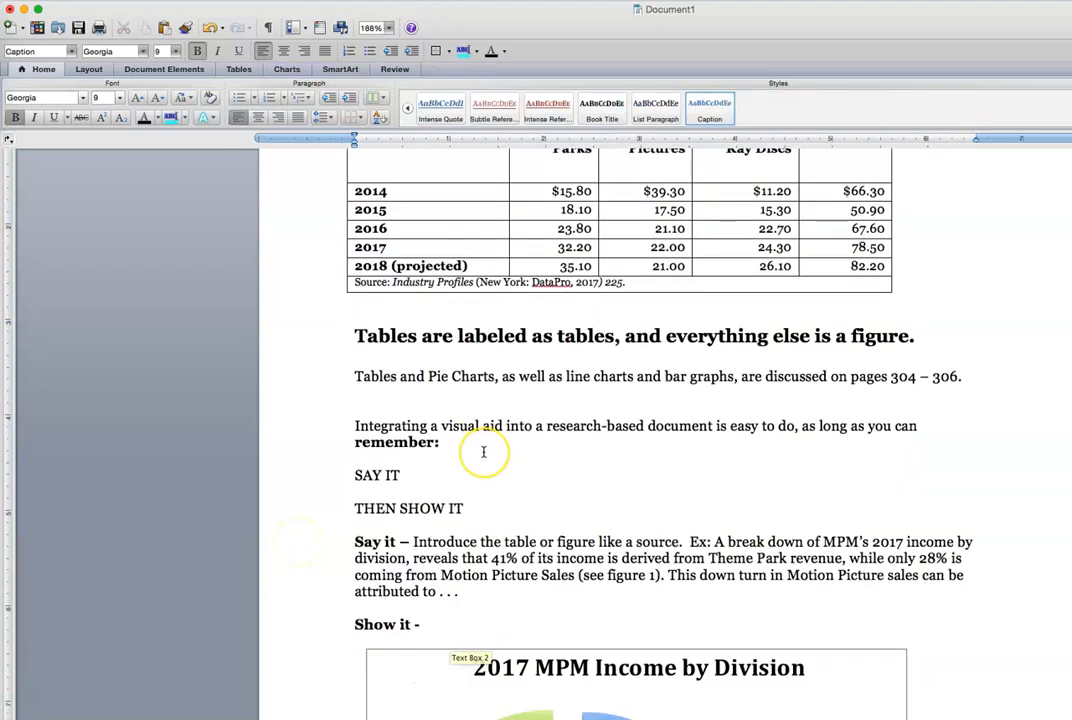
{"action": "scroll", "coordinate": [483, 452], "scroll_direction": "down", "scroll_amount": 1}
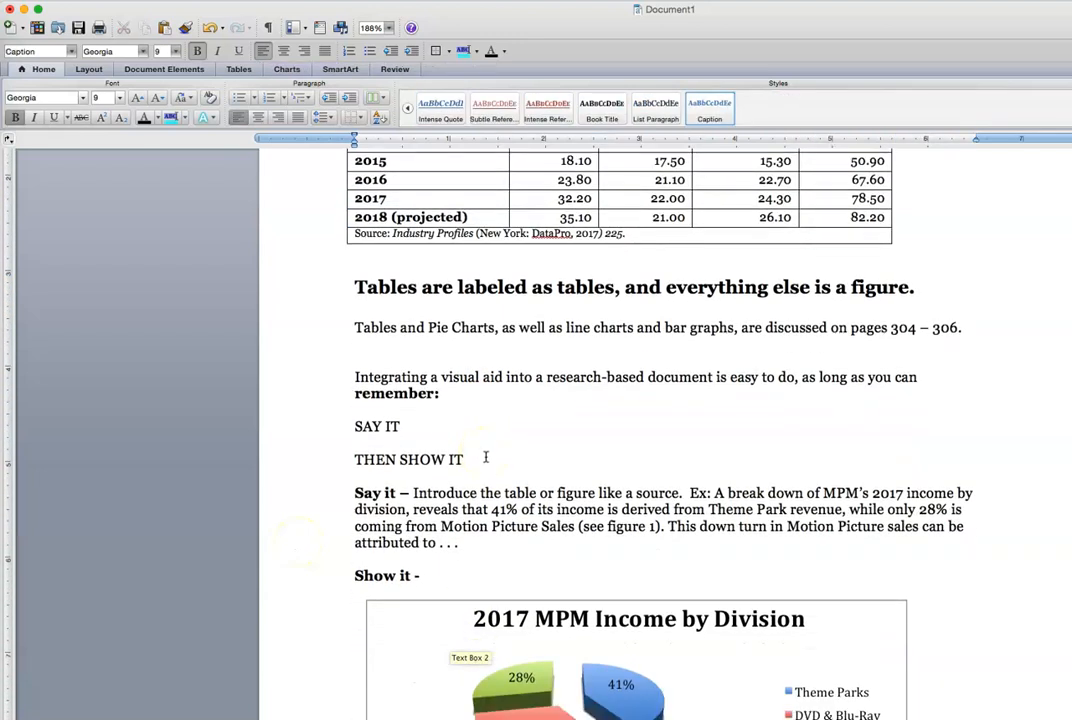
{"action": "scroll", "coordinate": [486, 457], "scroll_direction": "down", "scroll_amount": 7}
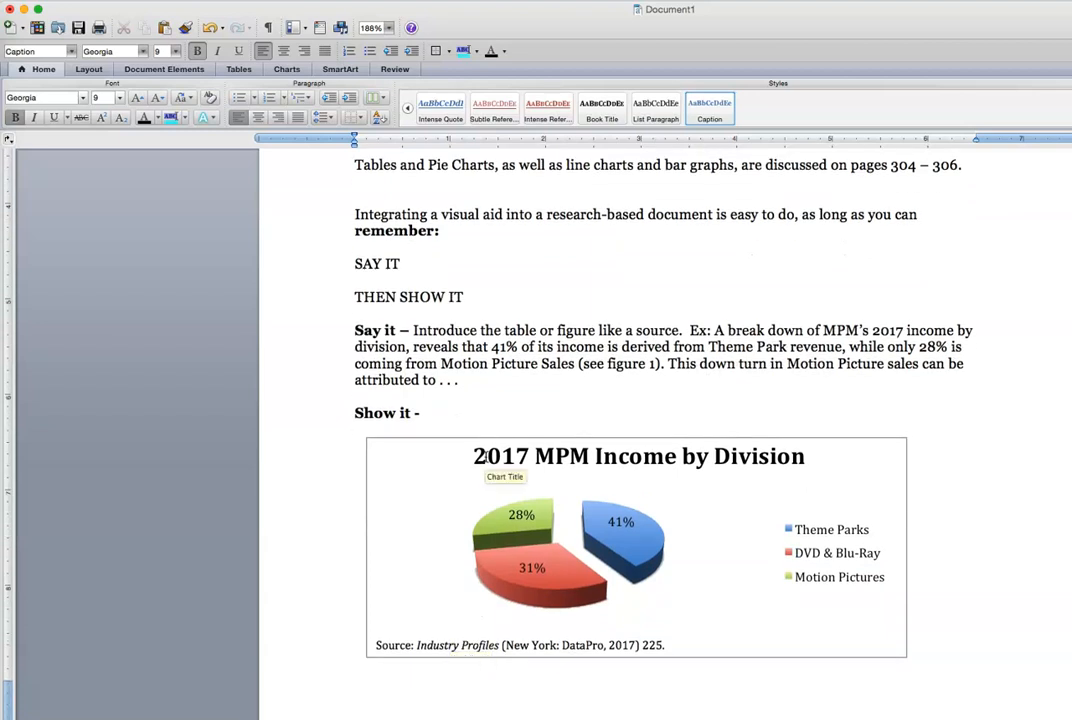
{"action": "scroll", "coordinate": [484, 457], "scroll_direction": "down", "scroll_amount": 1}
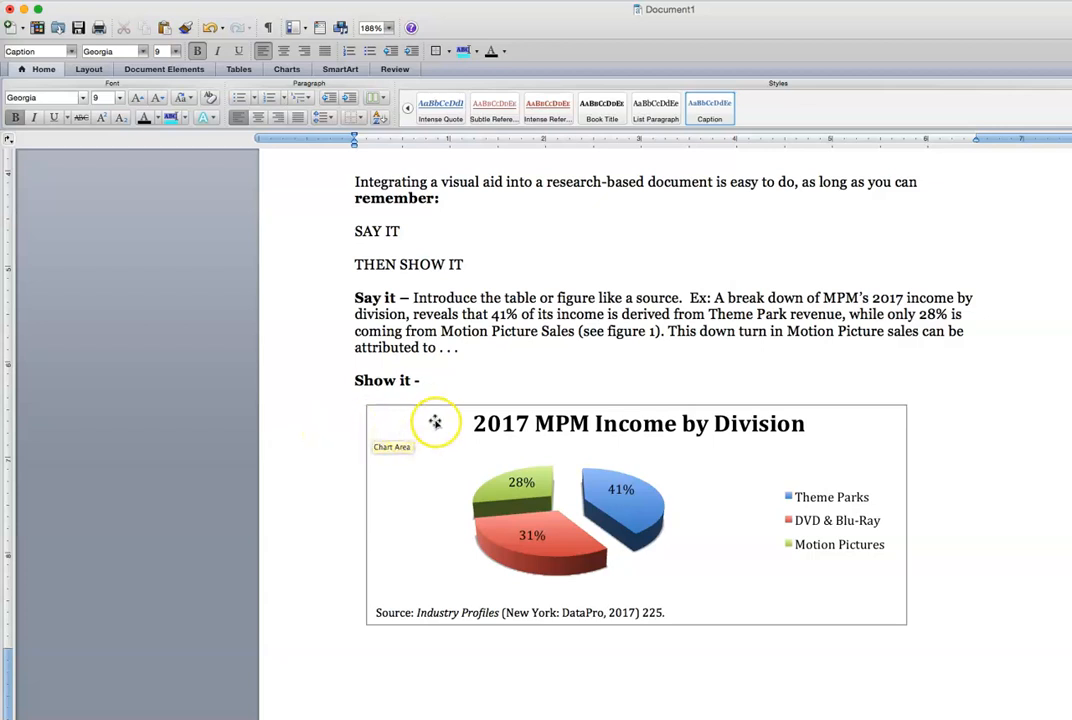
{"action": "left_click", "coordinate": [356, 425]}
Add the caption 'Figure 1 - Income by Division 2014 - 2018' with label Figure below the pie chart
{"action": "left_click", "coordinate": [382, 437]}
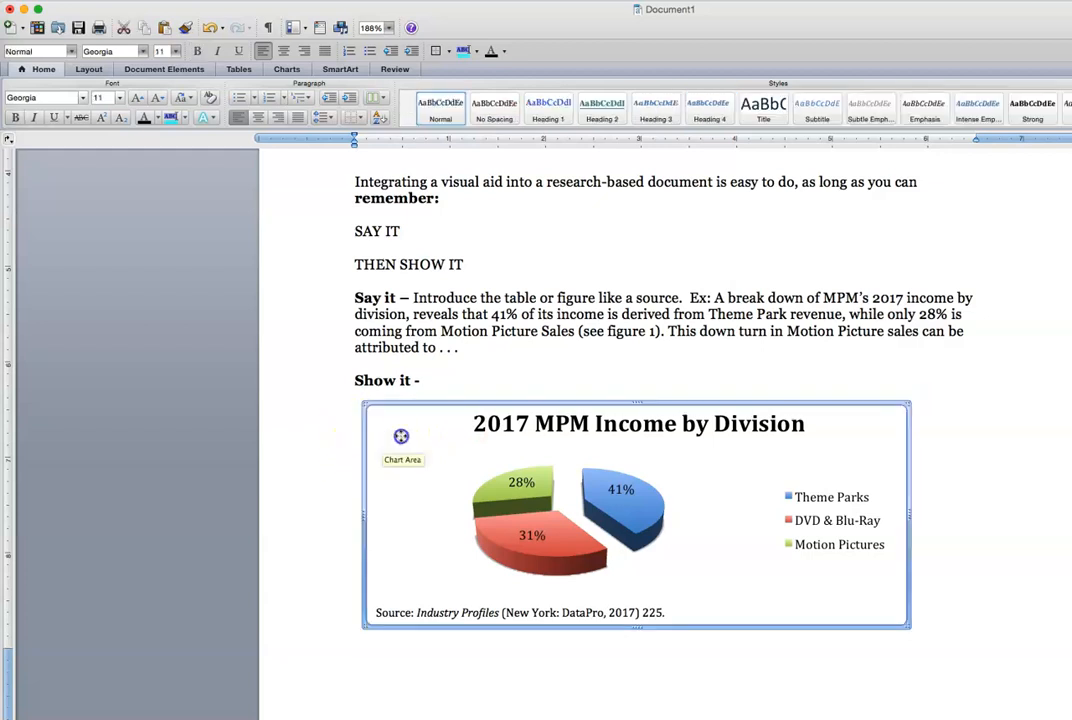
{"action": "right_click", "coordinate": [400, 436]}
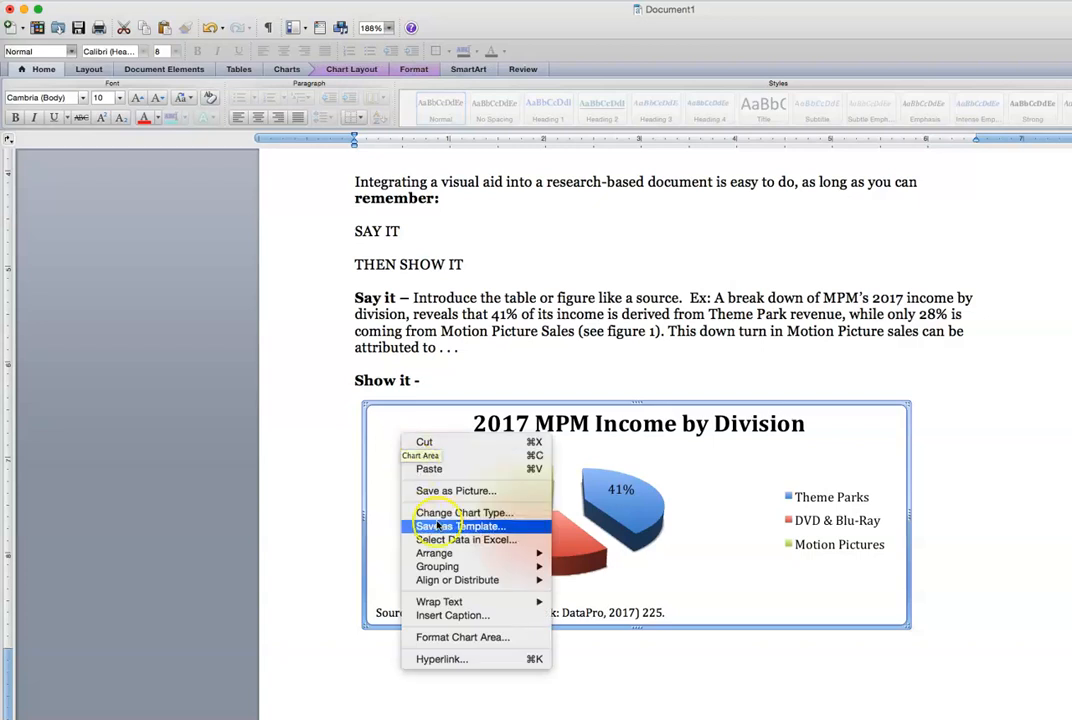
{"action": "left_click", "coordinate": [463, 616]}
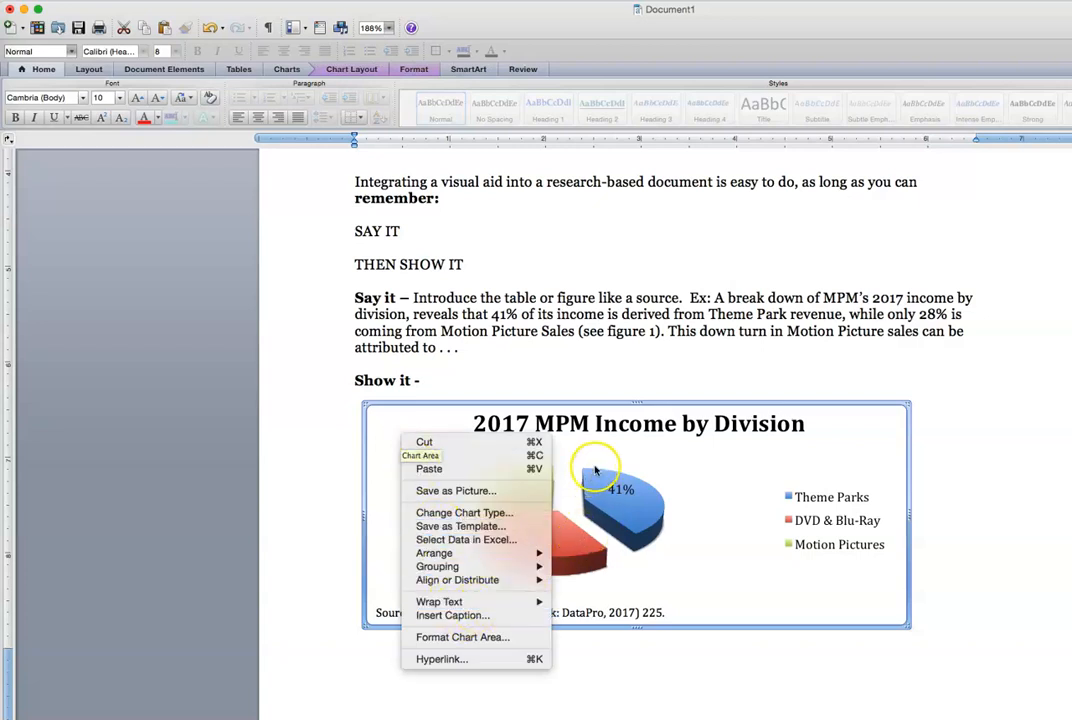
{"action": "left_click", "coordinate": [466, 616]}
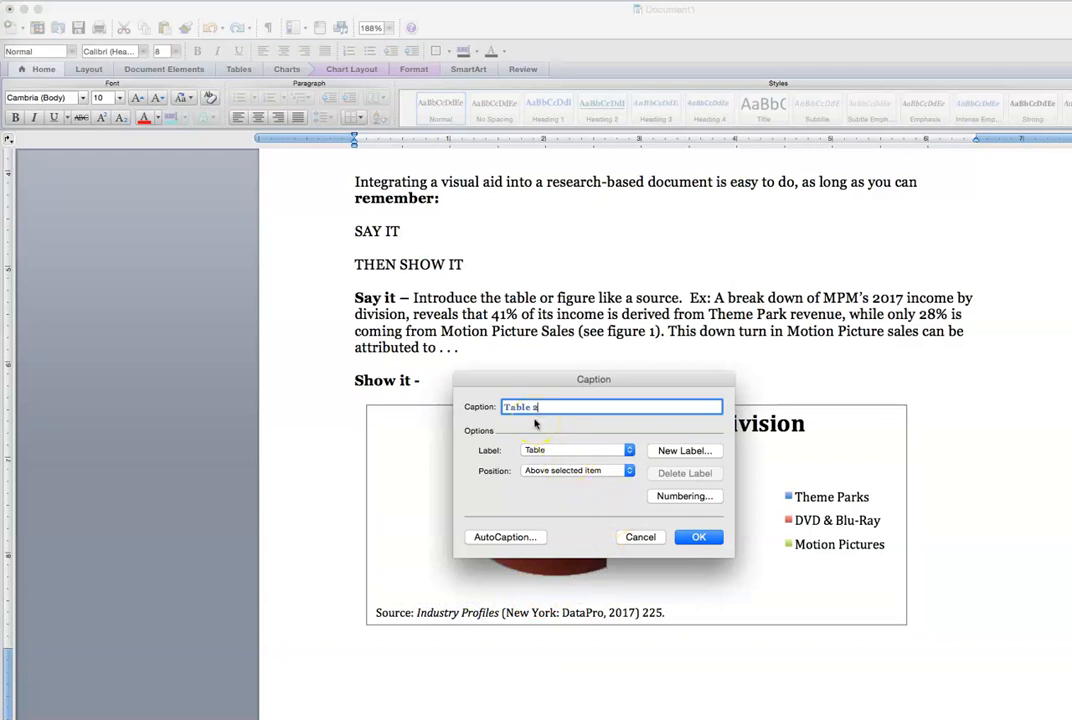
{"action": "left_click", "coordinate": [613, 451]}
{"action": "left_click", "coordinate": [603, 436]}
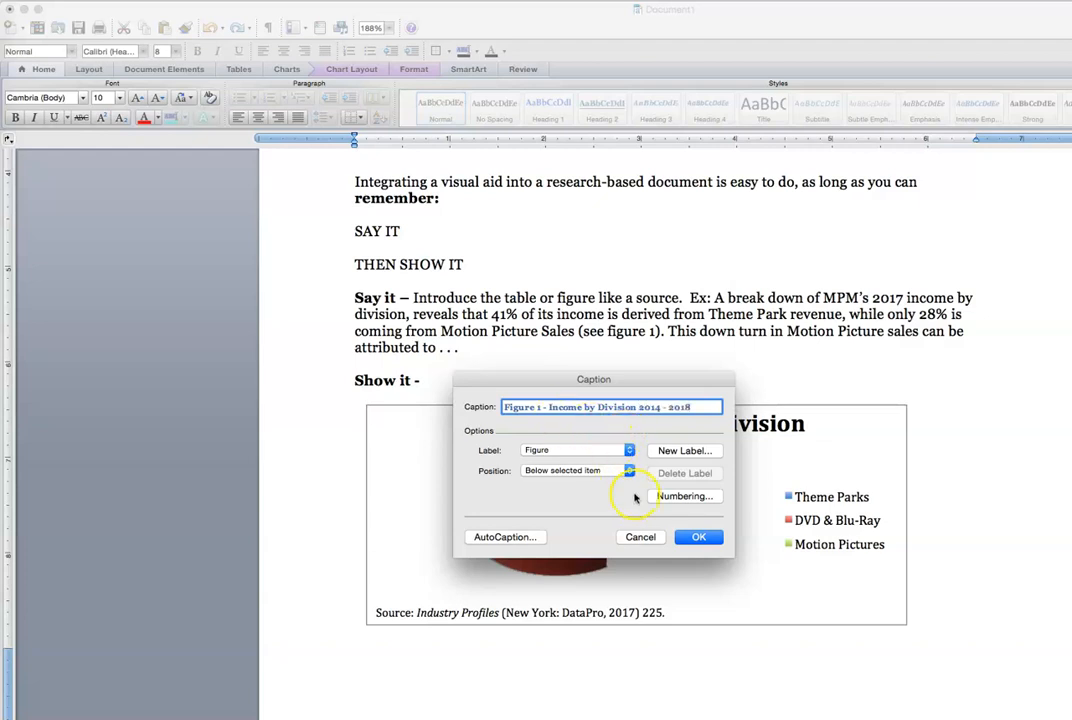
{"action": "left_click", "coordinate": [700, 539]}
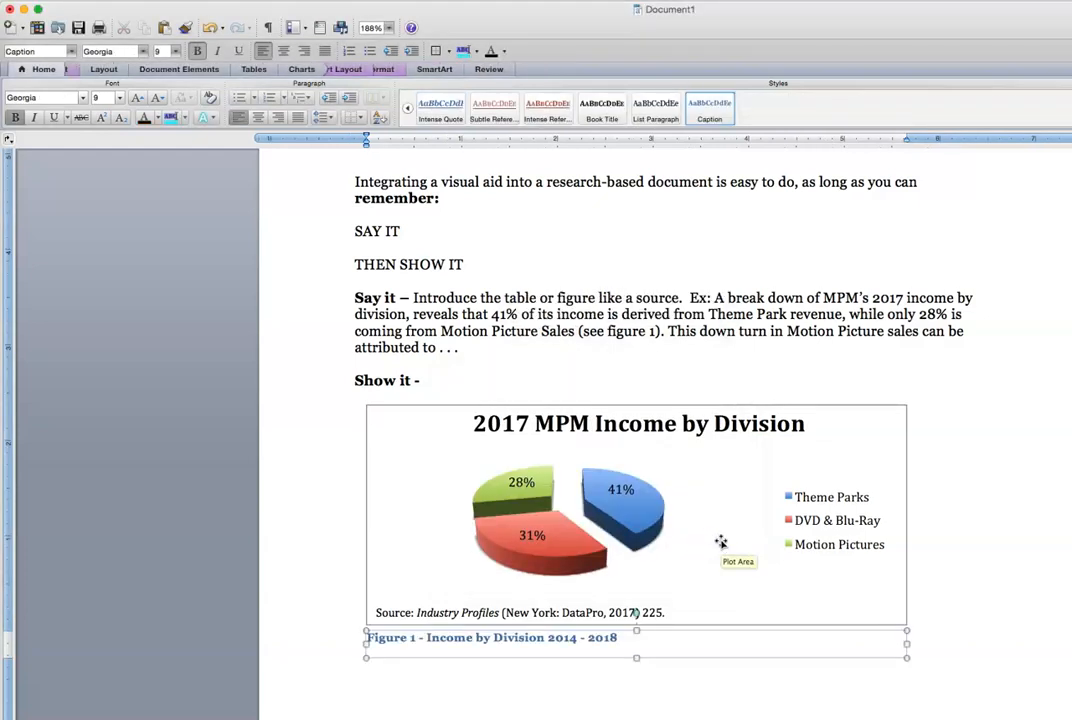
{"action": "left_click", "coordinate": [455, 679]}
{"action": "left_click", "coordinate": [338, 632]}
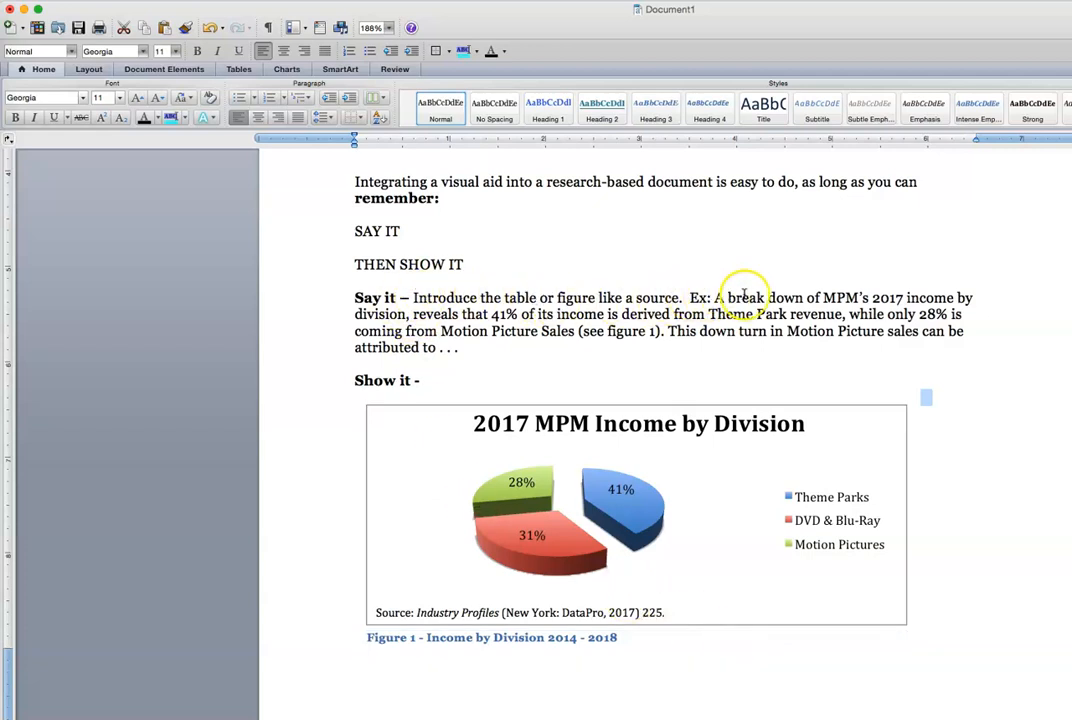
{"action": "left_click_drag", "start_coordinate": [711, 297], "coordinate": [666, 274]}
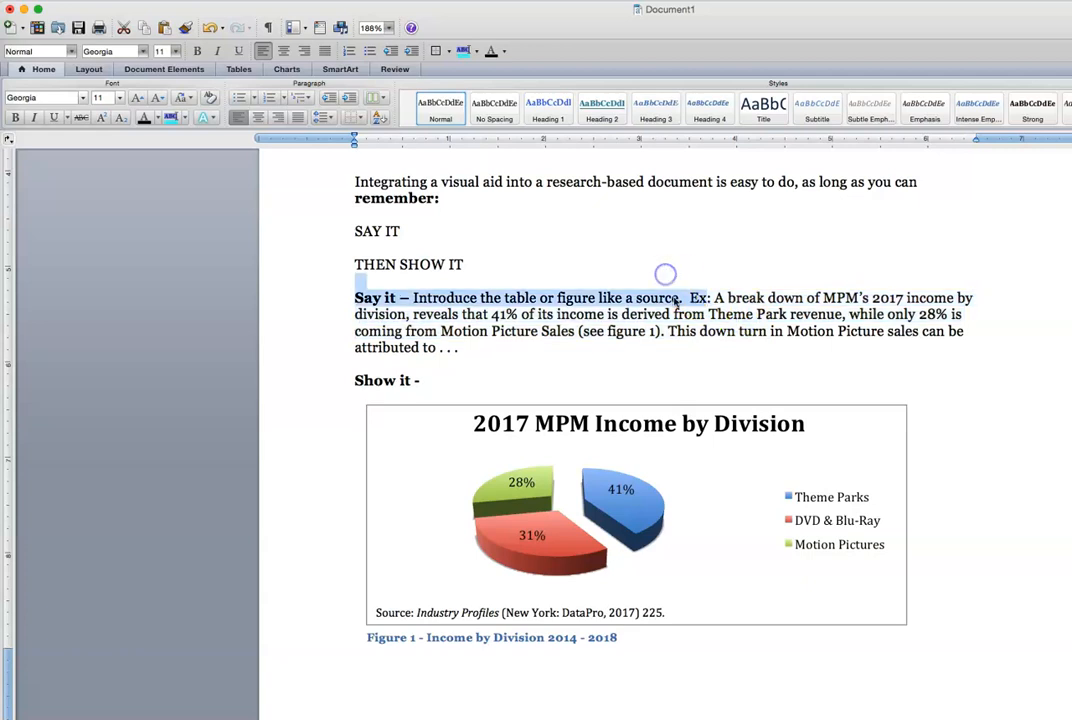
{"action": "left_click", "coordinate": [666, 274]}
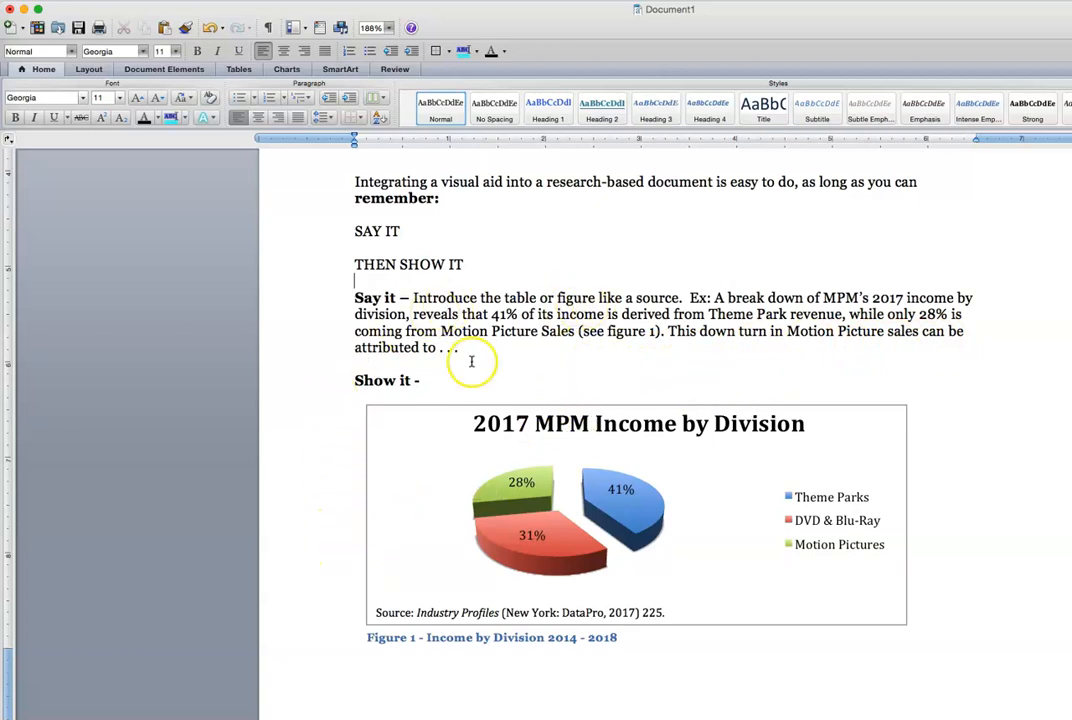
{"action": "mouse_move", "coordinate": [493, 513]}
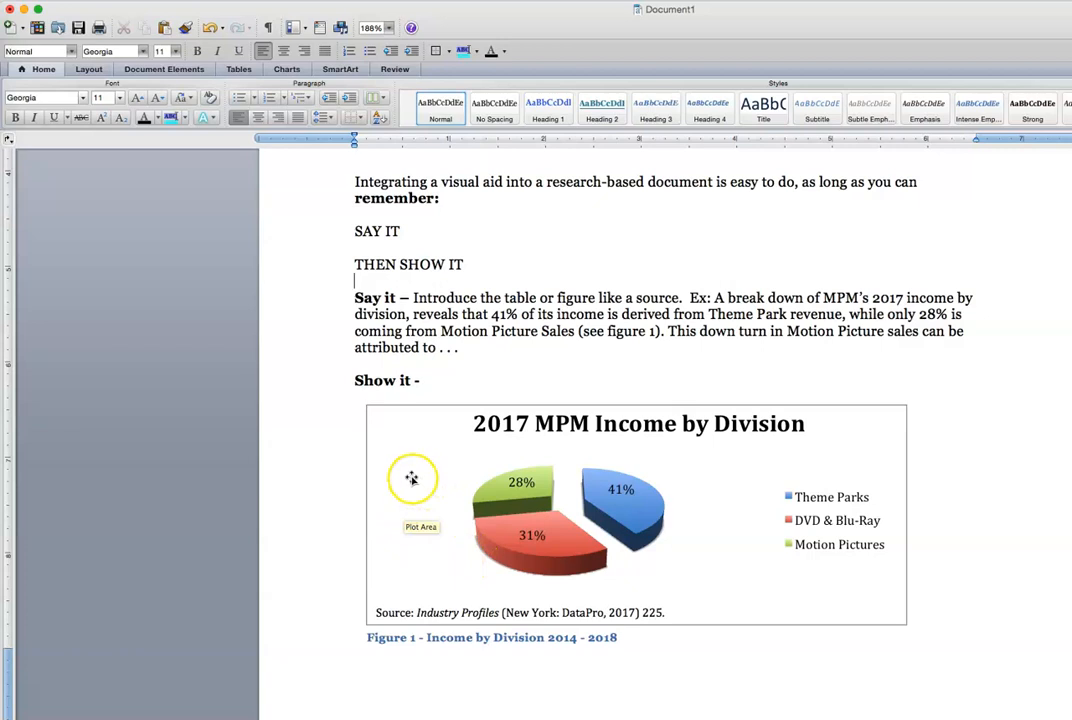
Edit the chart caption text, replacing '2014 - 2018' with '2017'
{"action": "left_click", "coordinate": [524, 642]}
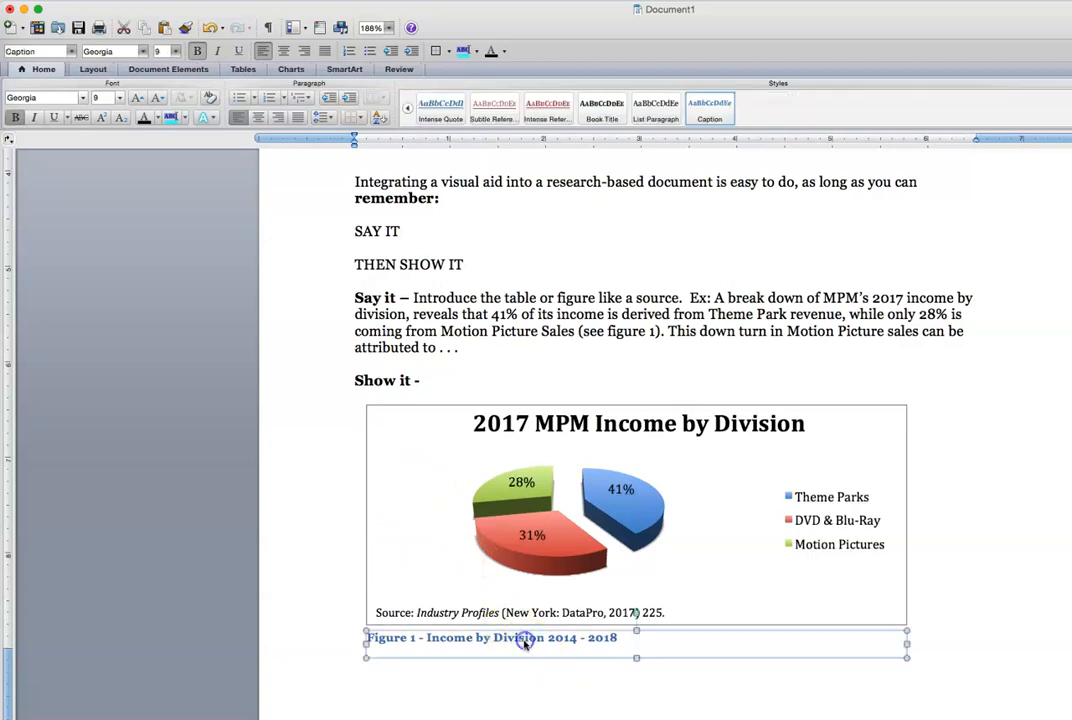
{"action": "right_click", "coordinate": [587, 638]}
{"action": "left_click", "coordinate": [628, 636]}
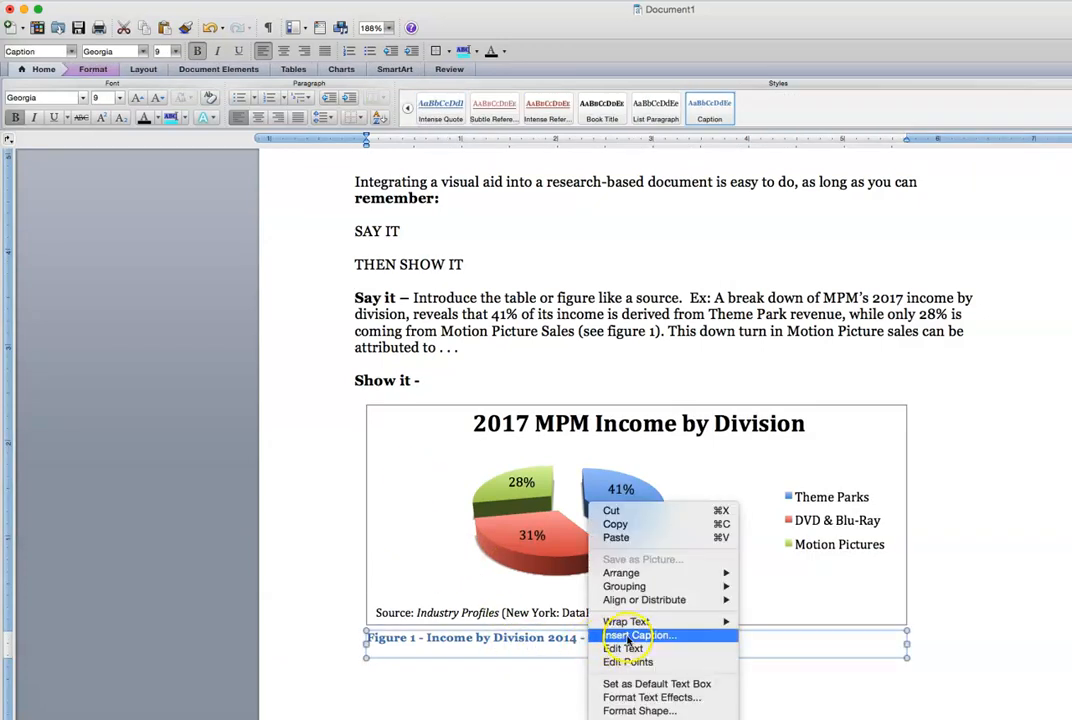
{"action": "left_click", "coordinate": [626, 648]}
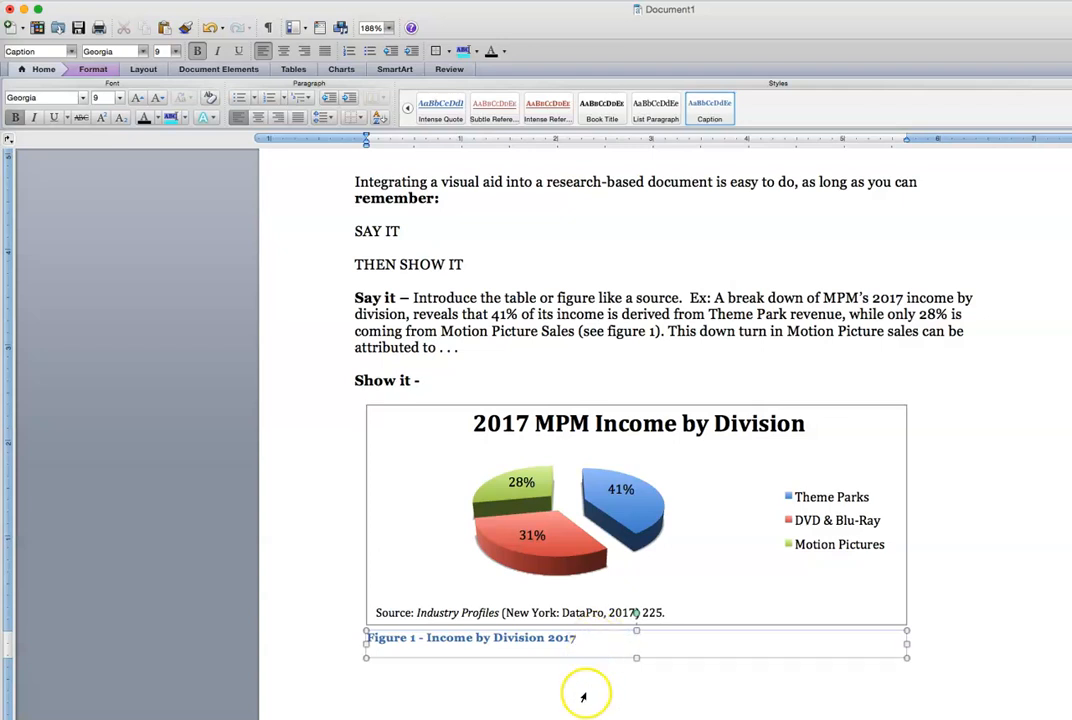
{"action": "left_click", "coordinate": [598, 680]}
{"action": "left_click", "coordinate": [952, 620]}
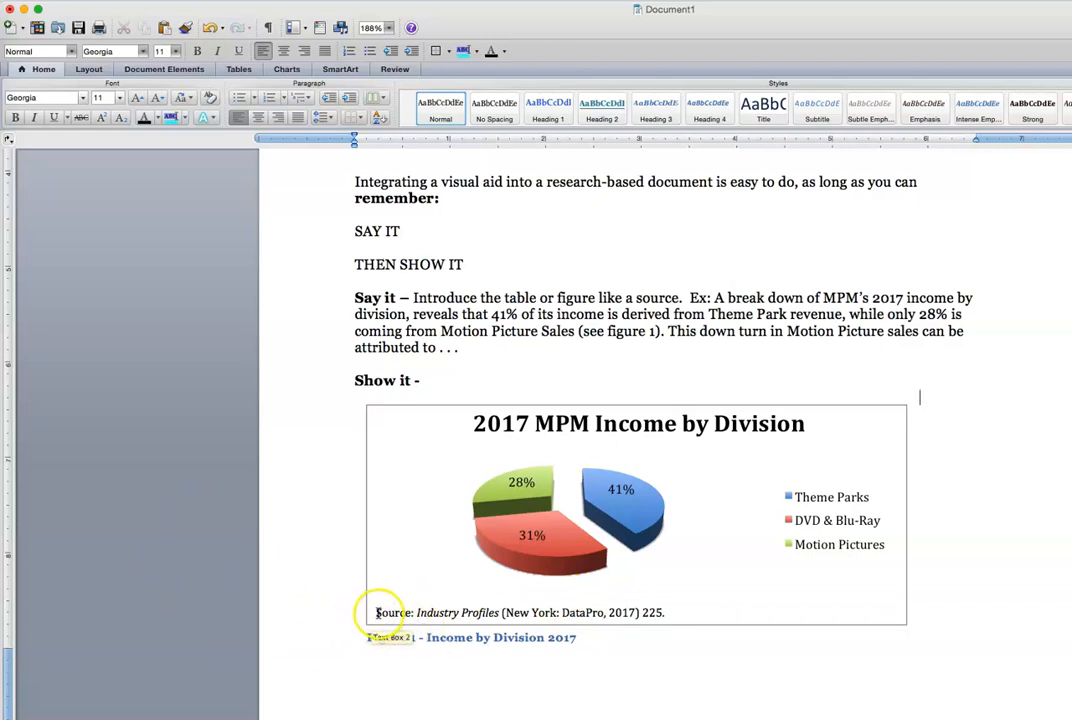
Scroll back up to show the MPM income table with its Table 1 caption
{"action": "scroll", "coordinate": [361, 578], "scroll_direction": "up", "scroll_amount": 2}
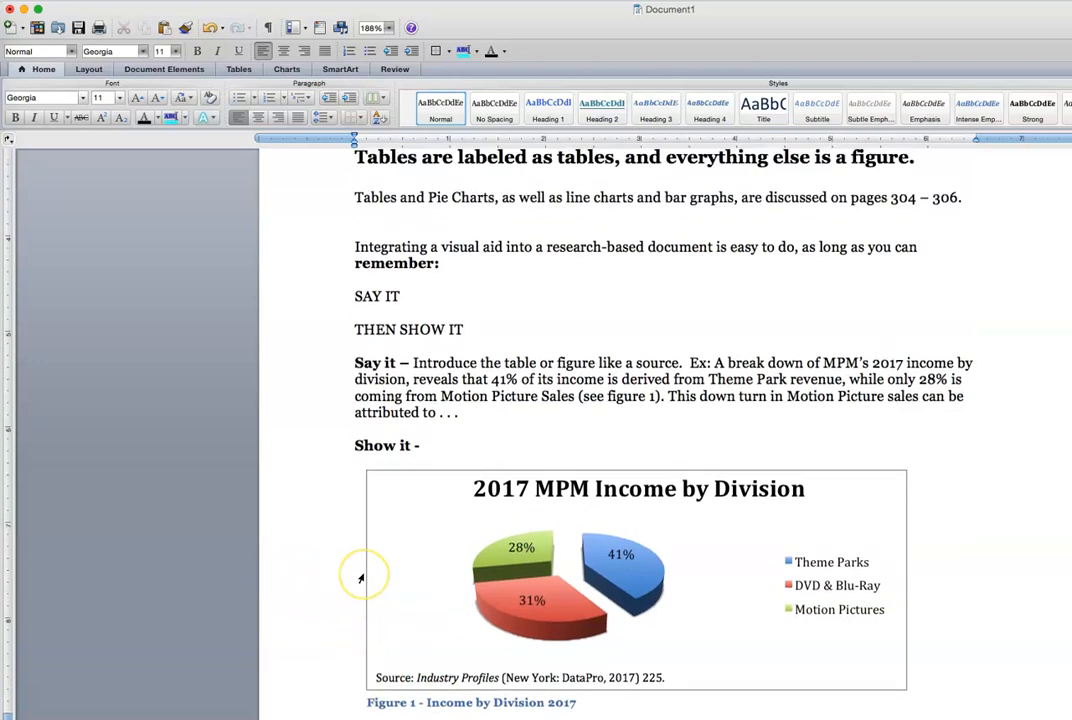
{"action": "scroll", "coordinate": [361, 578], "scroll_direction": "up", "scroll_amount": 3}
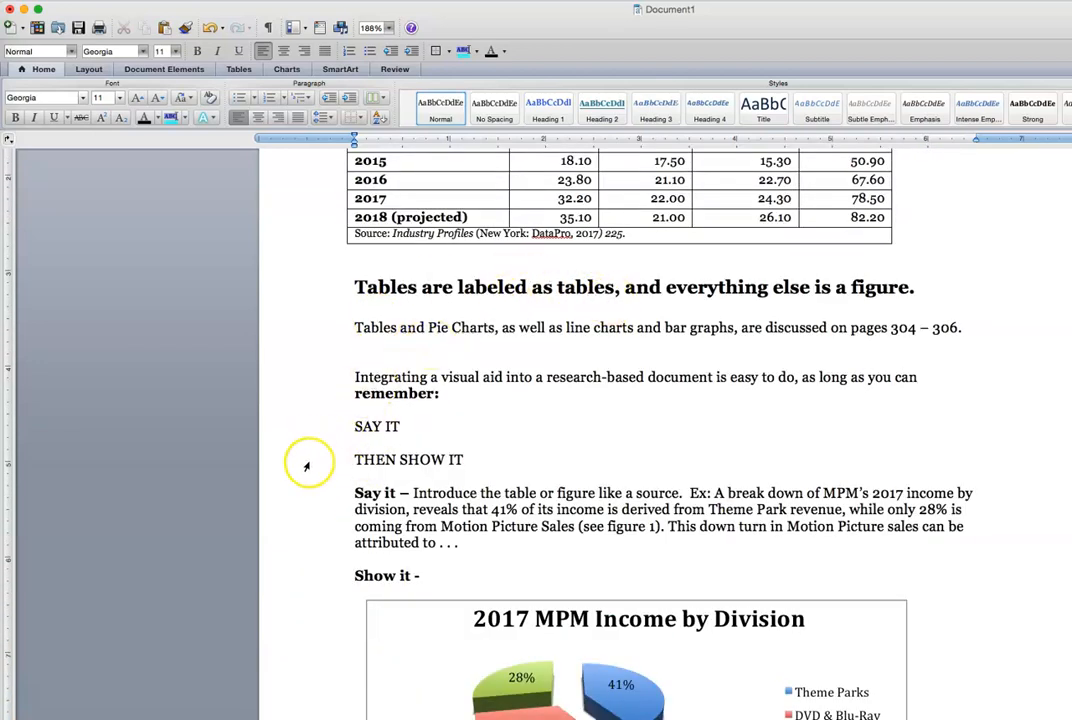
{"action": "scroll", "coordinate": [313, 500], "scroll_direction": "down", "scroll_amount": 2}
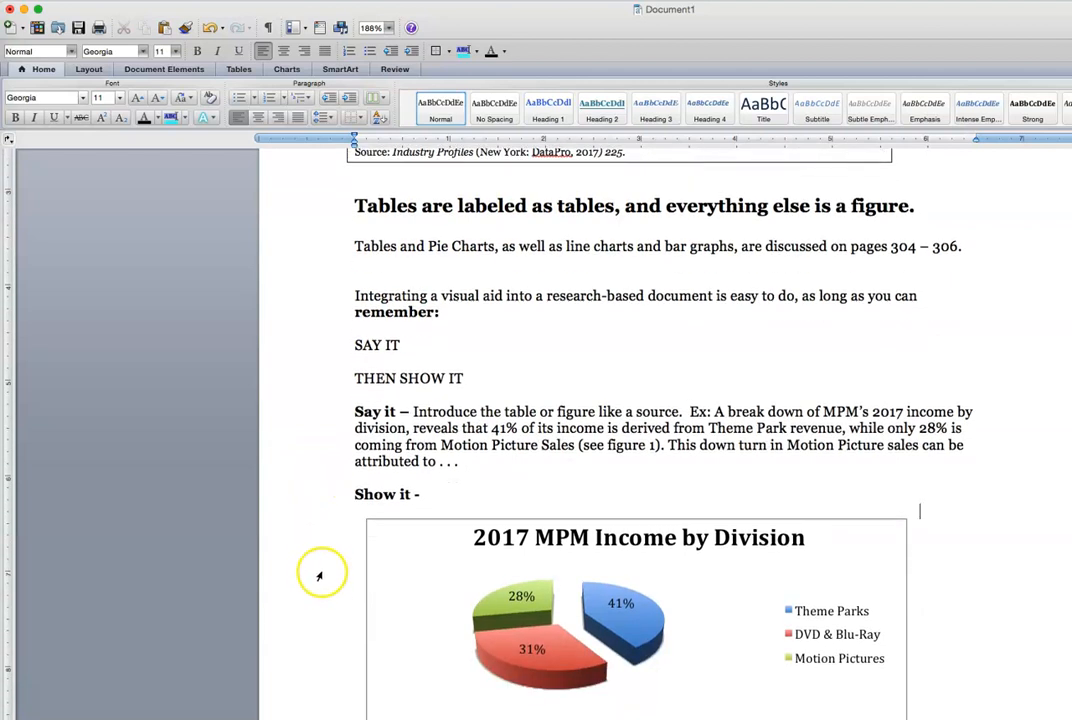
{"action": "scroll", "coordinate": [319, 576], "scroll_direction": "down", "scroll_amount": 2}
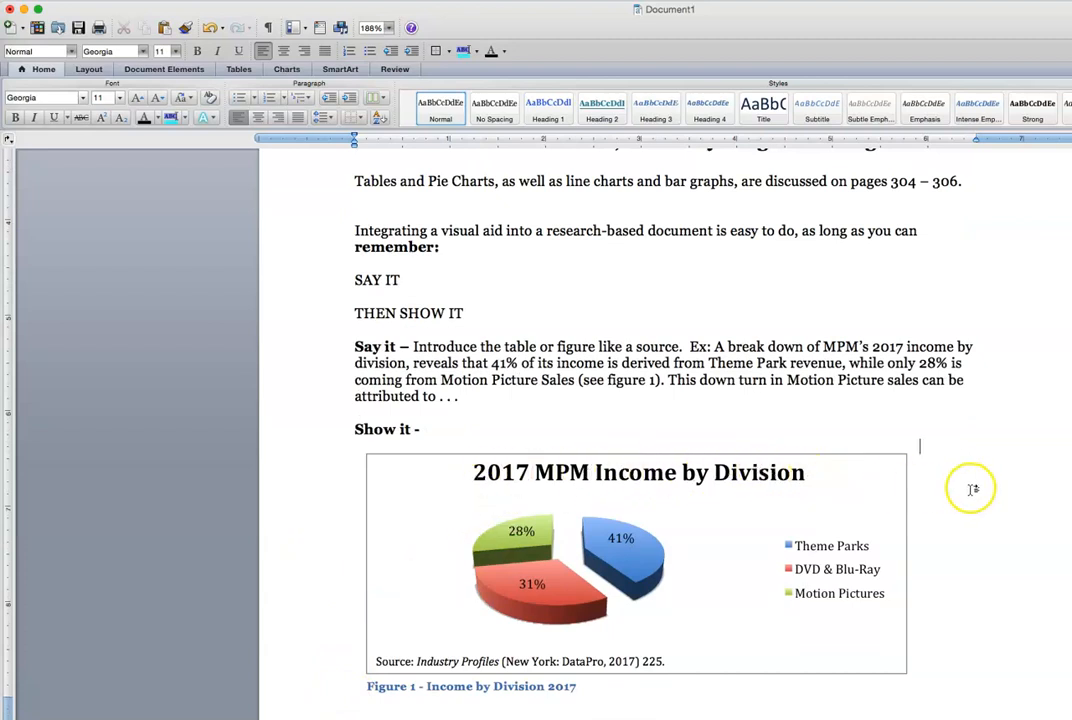
{"action": "scroll", "coordinate": [975, 489], "scroll_direction": "up", "scroll_amount": 8}
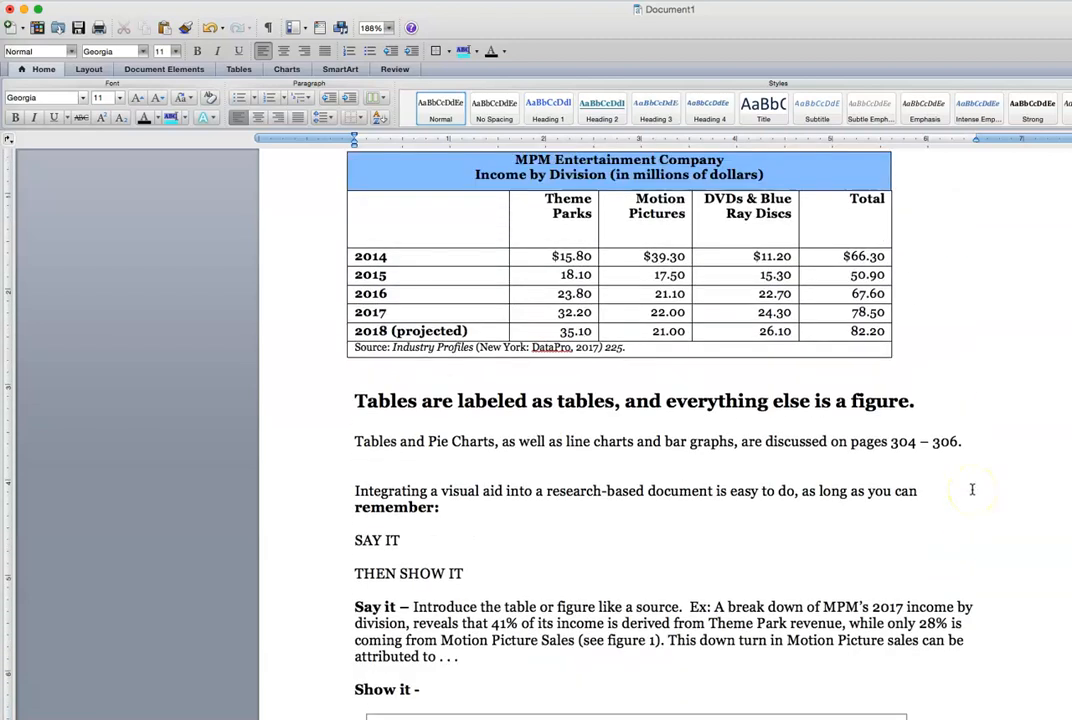
{"action": "scroll", "coordinate": [971, 489], "scroll_direction": "up", "scroll_amount": 2}
{"action": "scroll", "coordinate": [967, 484], "scroll_direction": "up", "scroll_amount": 10}
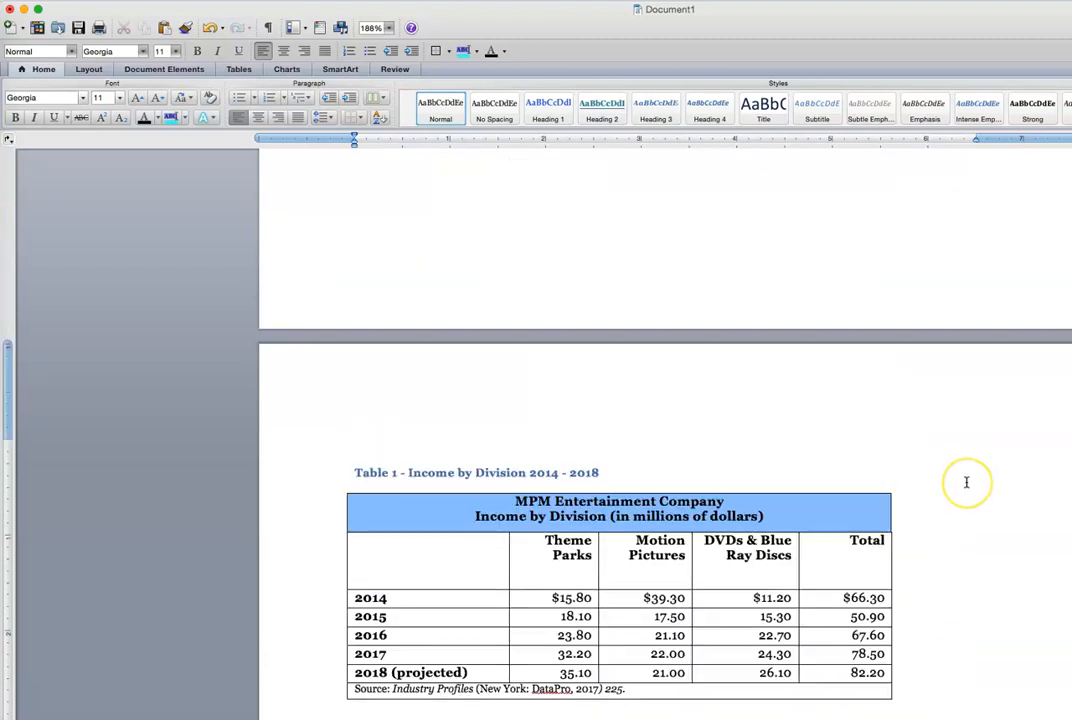